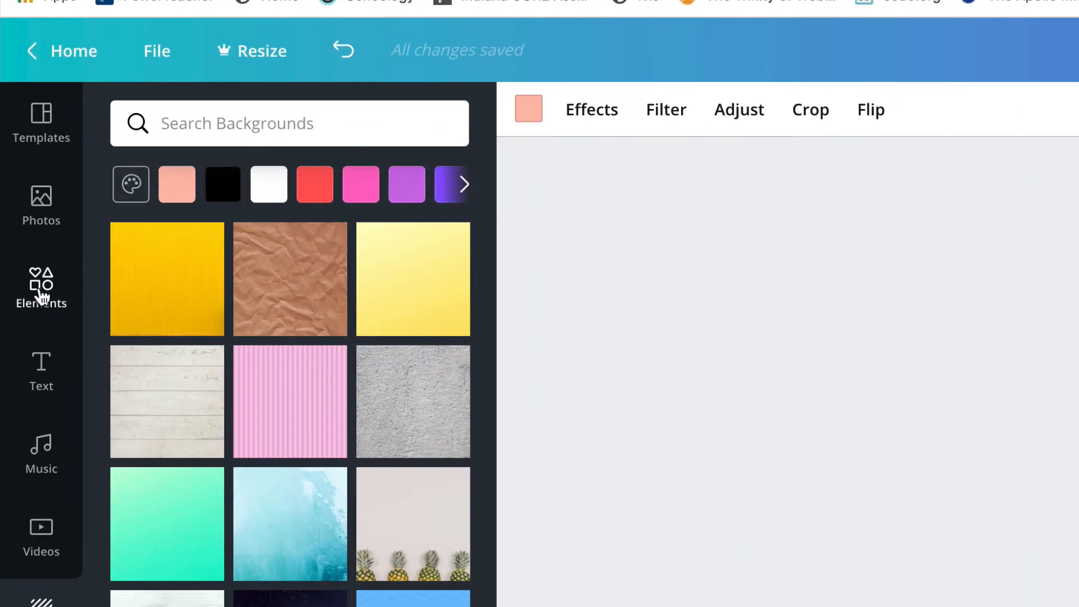
Step: Add a grid with three small frames above one large frame from the Elements grids collection
{"action": "left_click", "coordinate": [42, 296]}
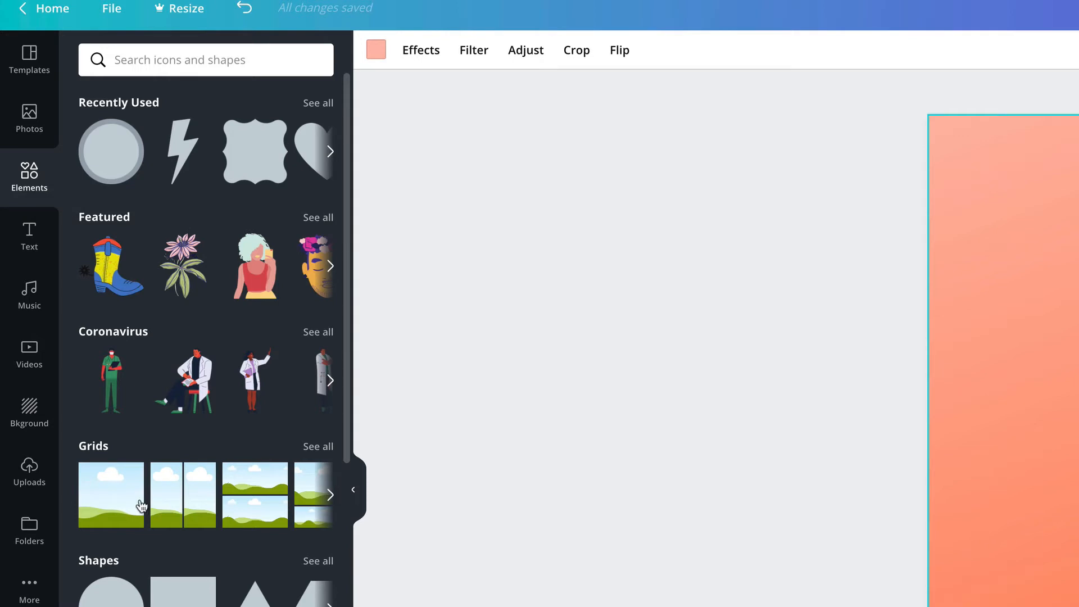
{"action": "left_click", "coordinate": [324, 449]}
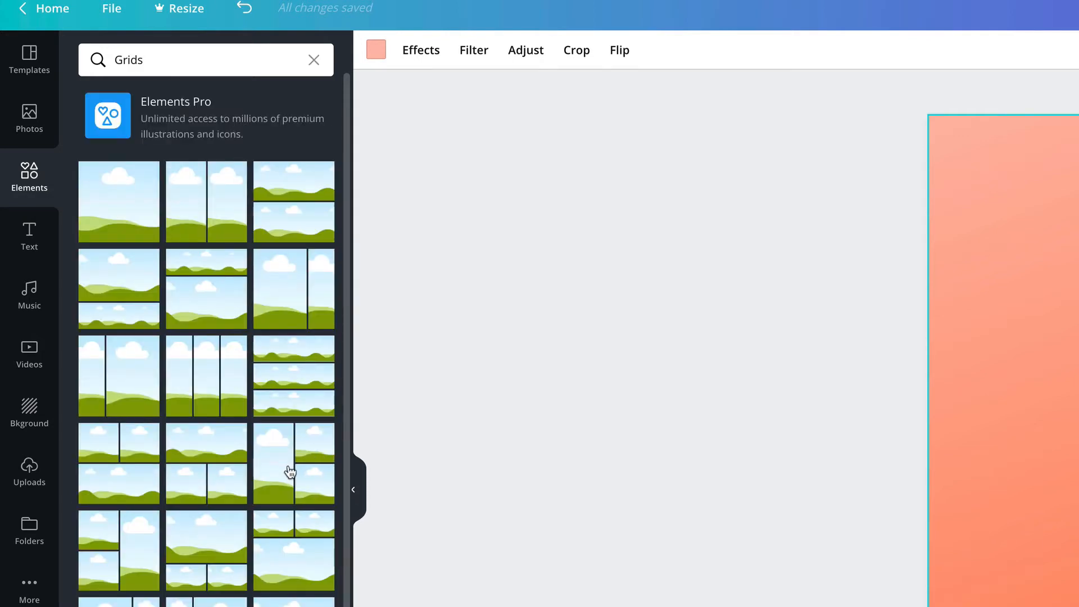
{"action": "scroll", "coordinate": [287, 475], "scroll_direction": "down", "scroll_amount": 10}
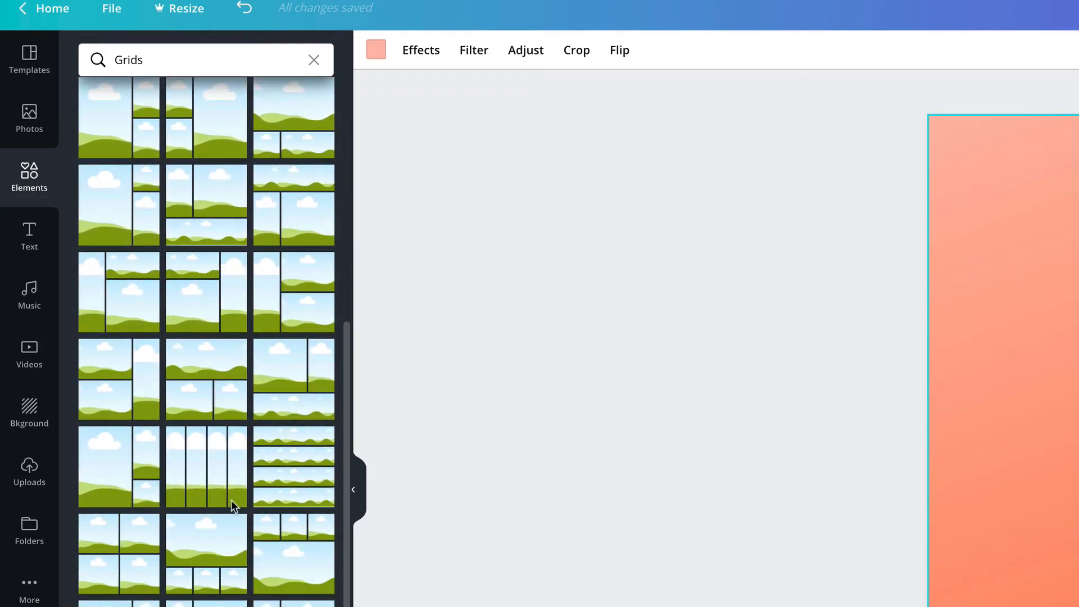
{"action": "left_click", "coordinate": [296, 555]}
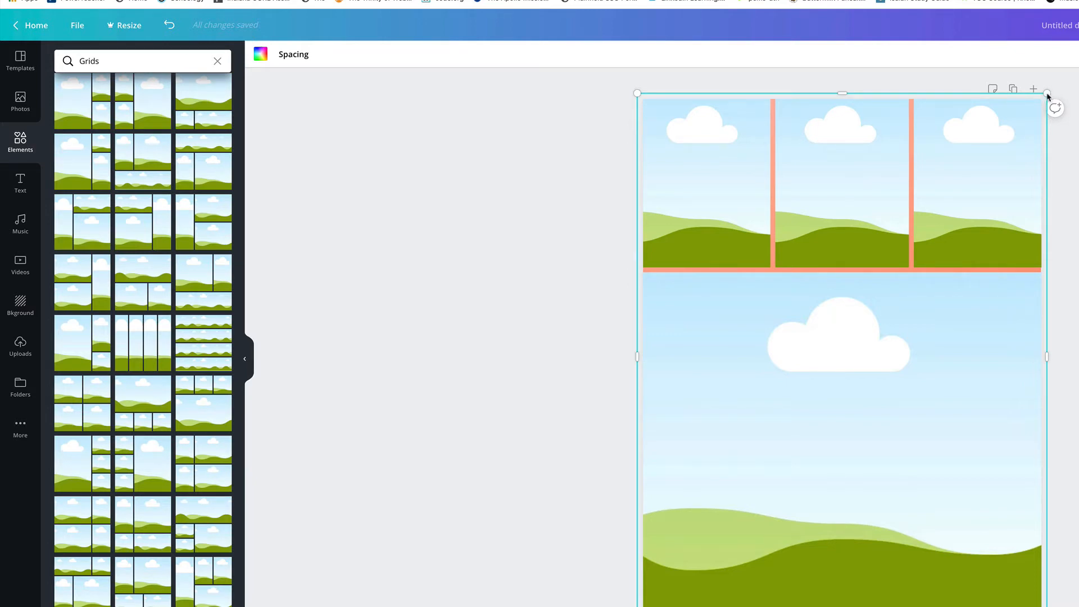
Step: Shrink the grid and position it near the top centre of the page
{"action": "left_click_drag", "start_coordinate": [1047, 95], "coordinate": [837, 373]}
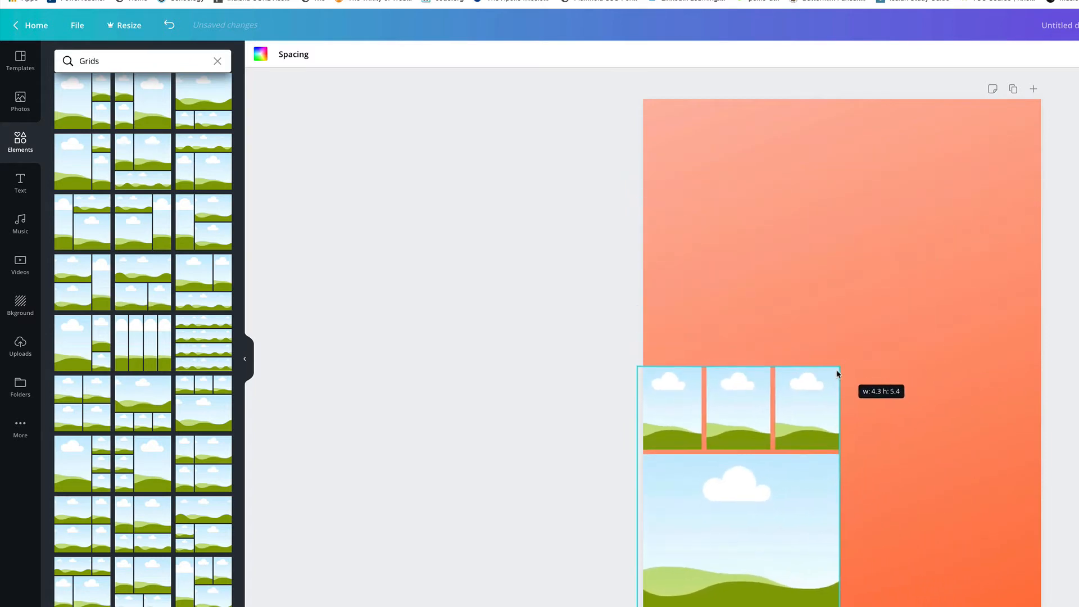
{"action": "left_click_drag", "start_coordinate": [805, 416], "coordinate": [905, 158]}
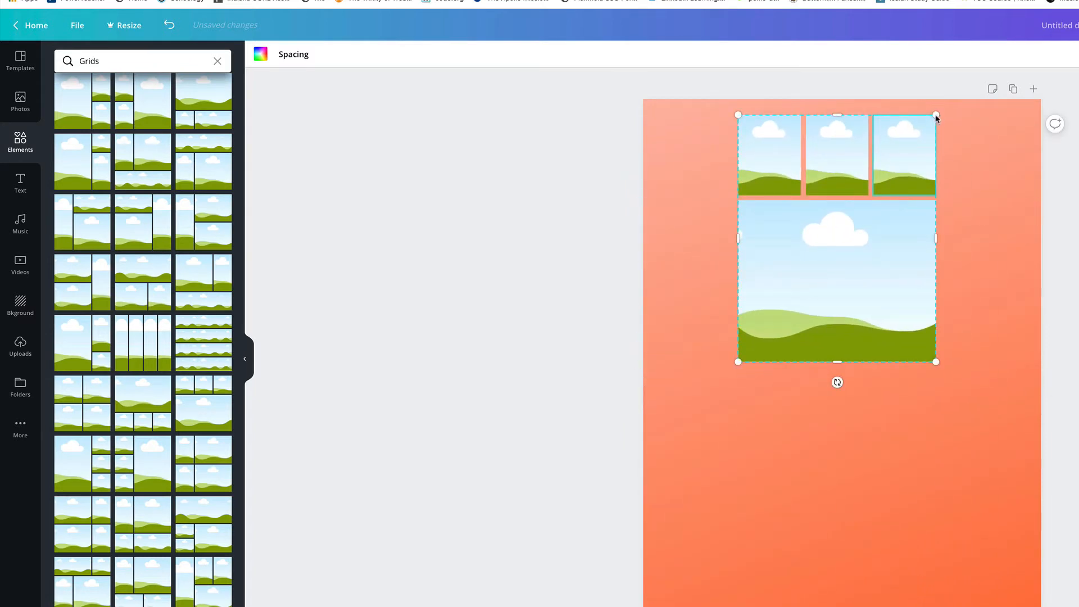
{"action": "left_click_drag", "start_coordinate": [936, 117], "coordinate": [954, 118]}
{"action": "left_click_drag", "start_coordinate": [924, 147], "coordinate": [922, 154]}
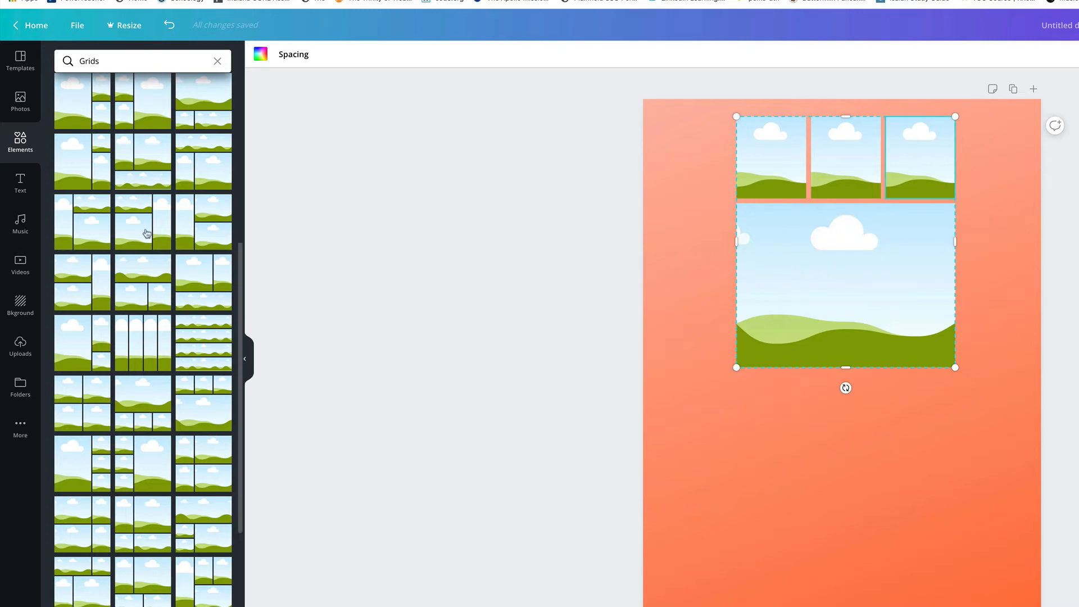
Step: Browse Coffee photos and place the woman holding a blue mug into the grid's top-left frame
{"action": "left_click", "coordinate": [20, 99]}
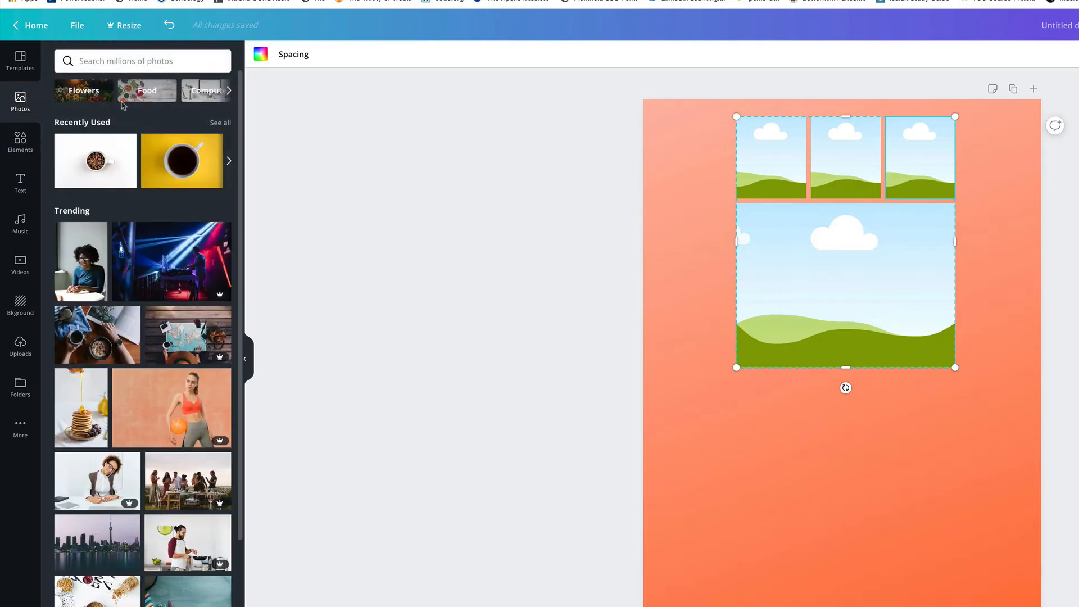
{"action": "left_click", "coordinate": [231, 92]}
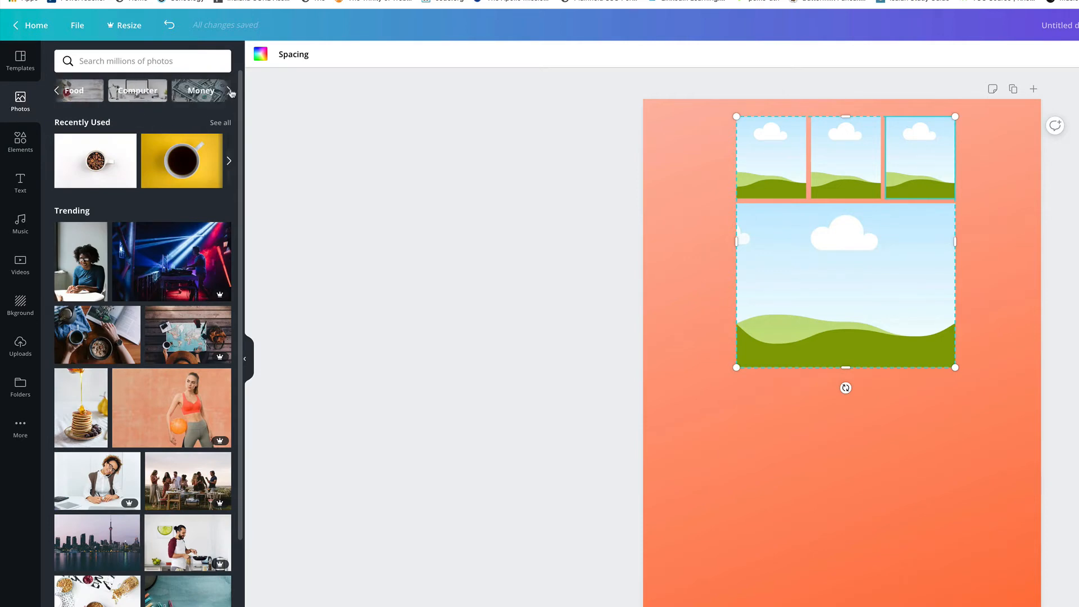
{"action": "left_click", "coordinate": [228, 91]}
{"action": "left_click", "coordinate": [219, 91]}
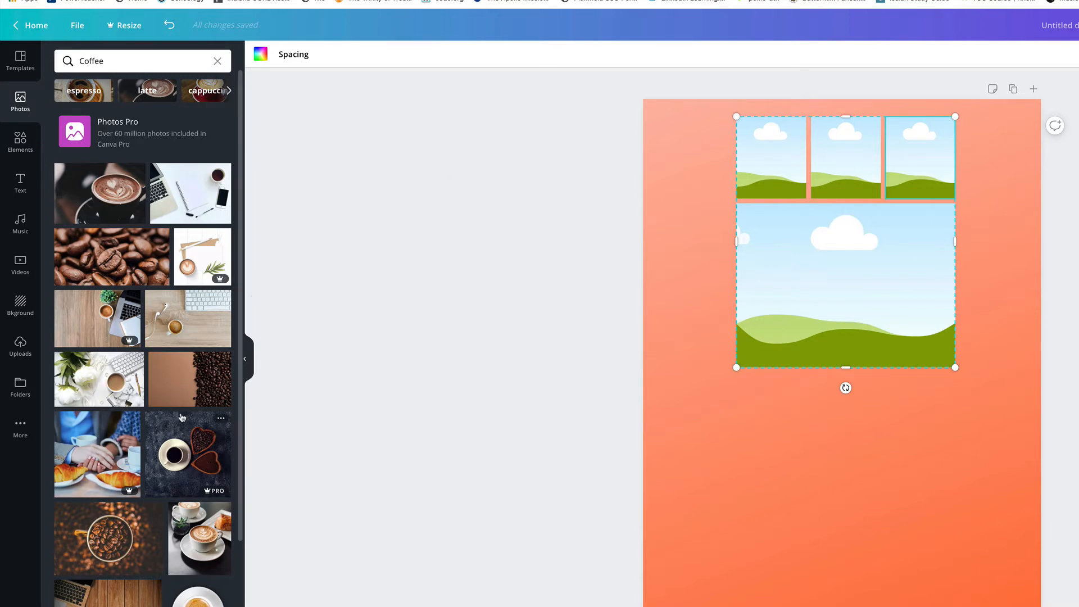
{"action": "scroll", "coordinate": [188, 414], "scroll_direction": "down", "scroll_amount": 15}
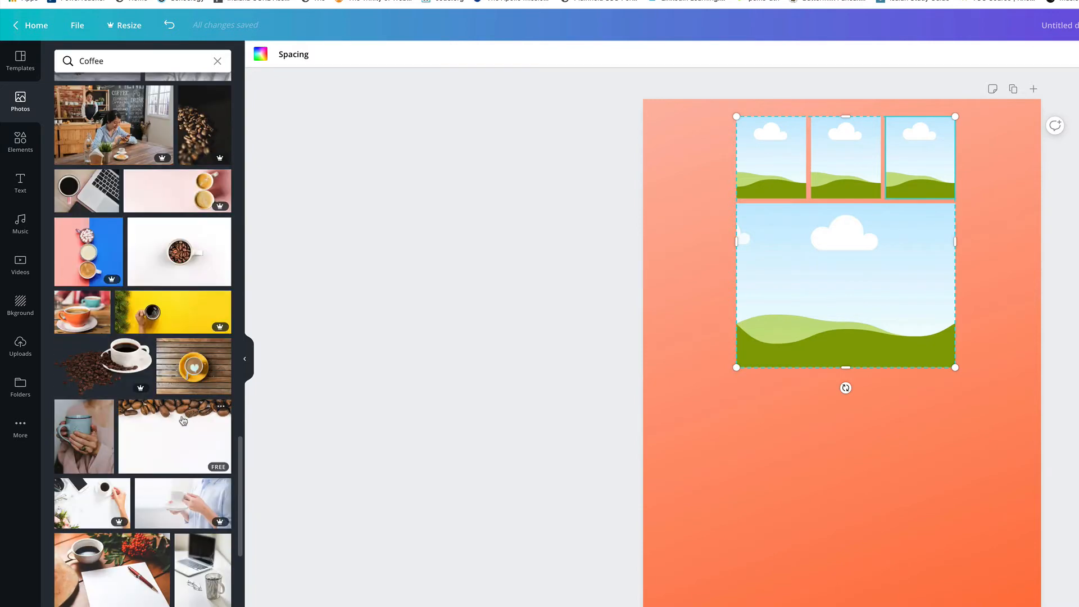
{"action": "scroll", "coordinate": [184, 420], "scroll_direction": "down", "scroll_amount": 2}
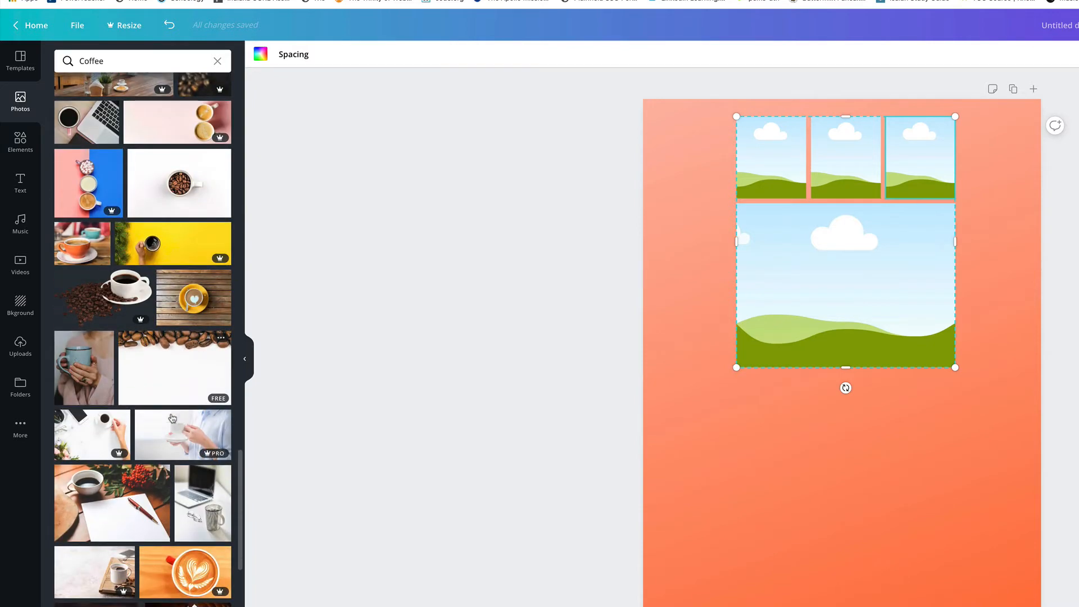
{"action": "left_click", "coordinate": [86, 373]}
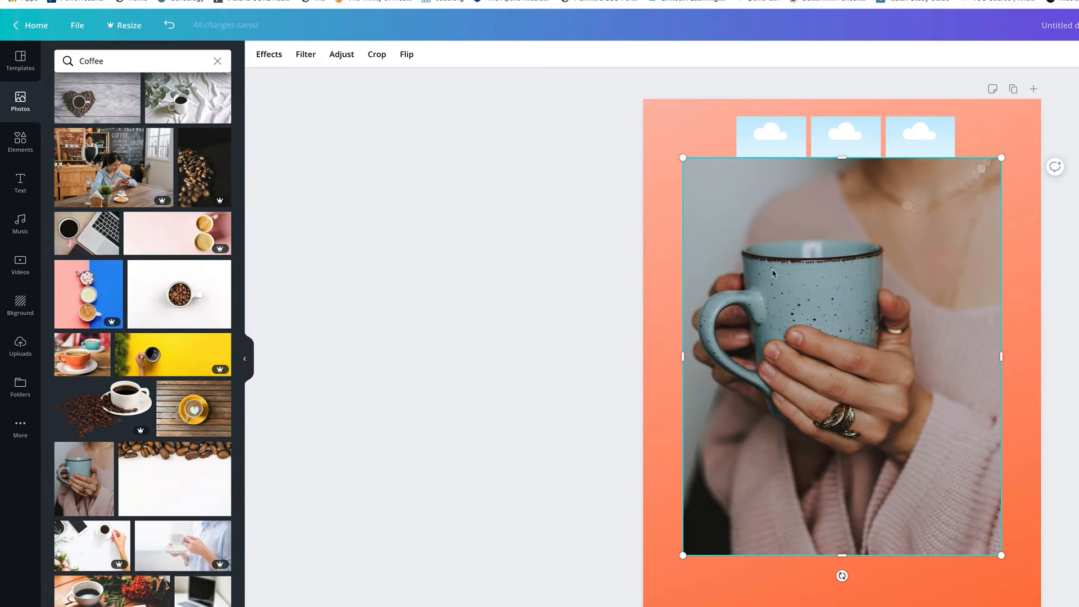
{"action": "left_click_drag", "start_coordinate": [783, 193], "coordinate": [775, 164]}
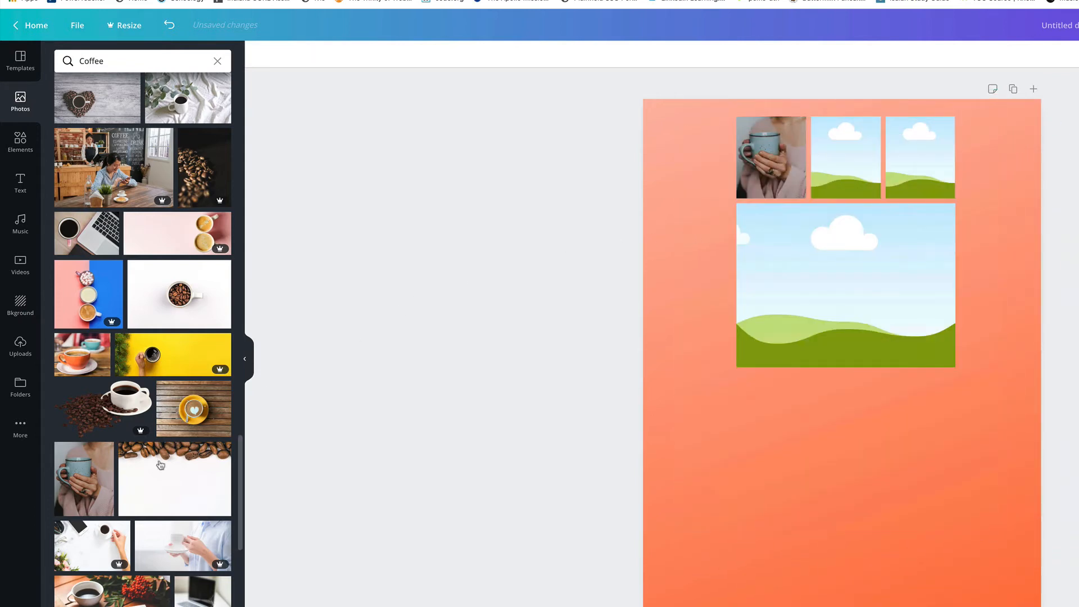
Step: Place the grey coffee cup photo into the top-middle frame of the grid
{"action": "scroll", "coordinate": [159, 464], "scroll_direction": "down", "scroll_amount": 5}
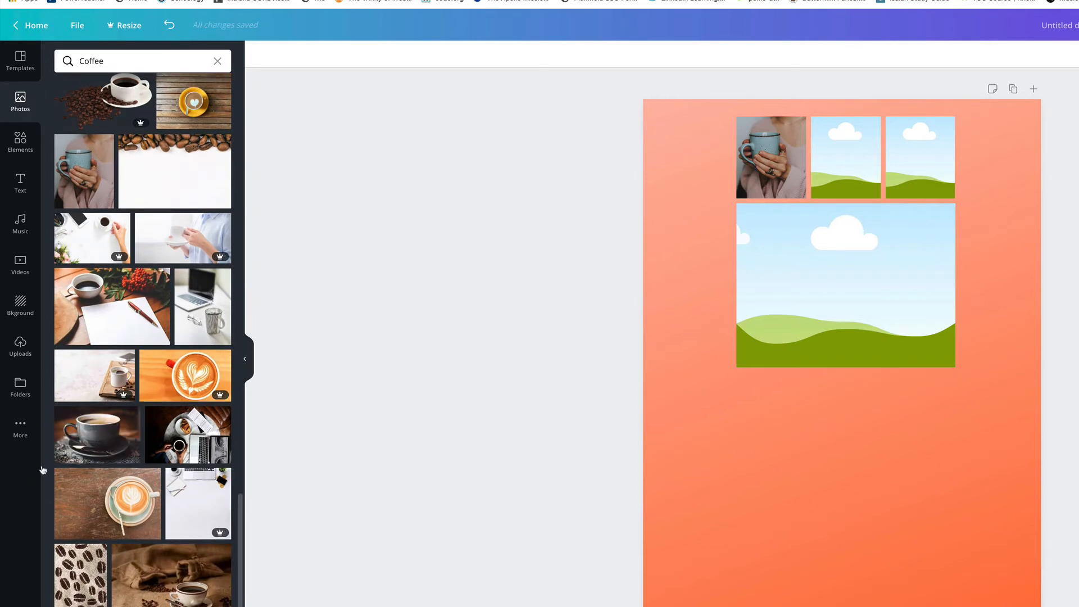
{"action": "left_click", "coordinate": [82, 443]}
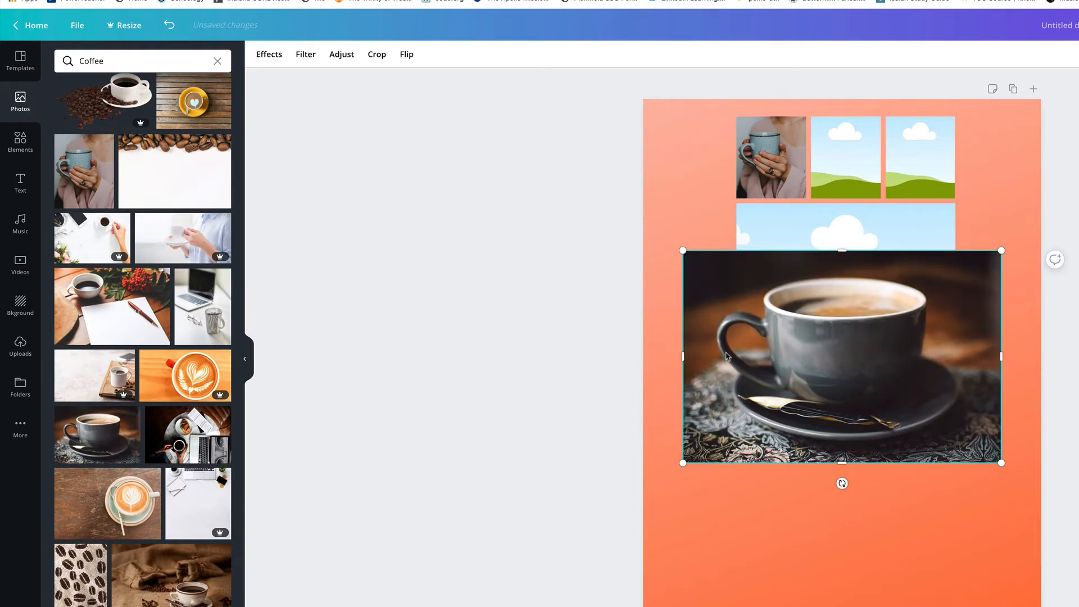
{"action": "left_click_drag", "start_coordinate": [773, 338], "coordinate": [847, 181]}
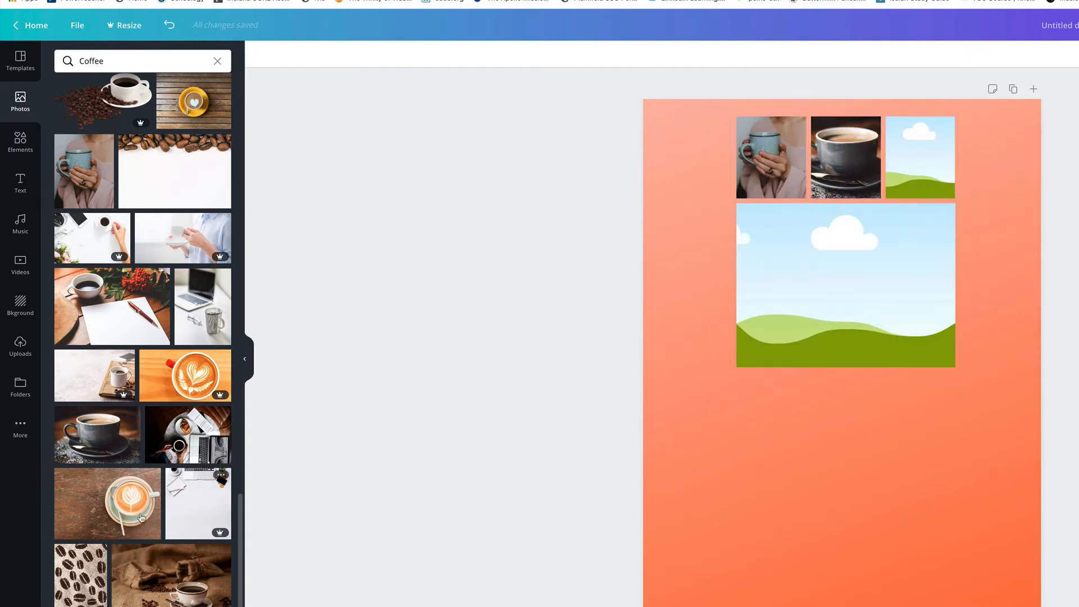
{"action": "scroll", "coordinate": [129, 511], "scroll_direction": "down", "scroll_amount": 3}
{"action": "left_click", "coordinate": [82, 447]}
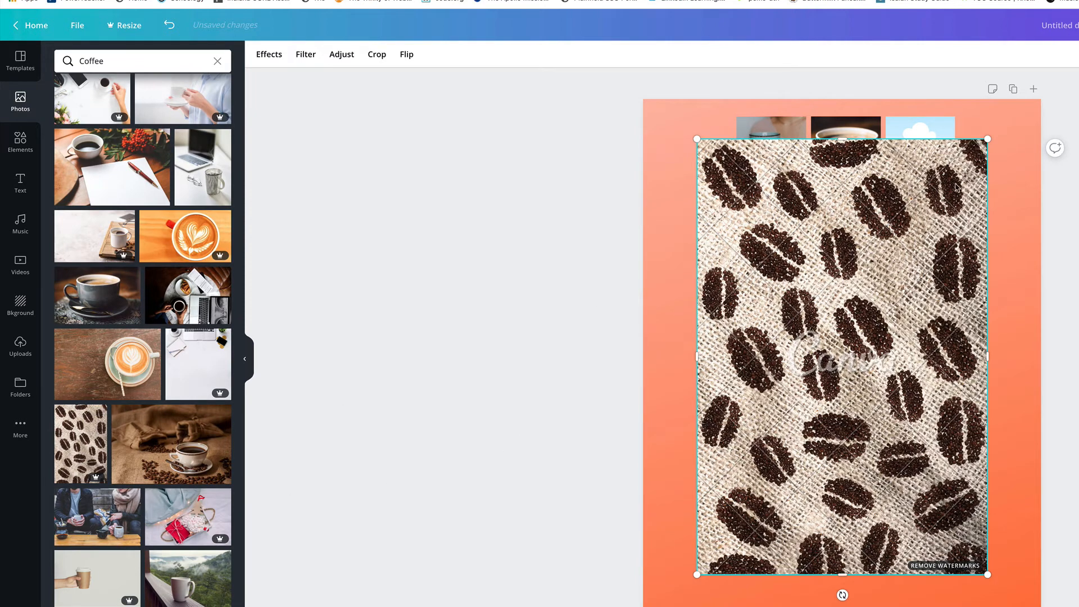
{"action": "key", "text": "Delete"}
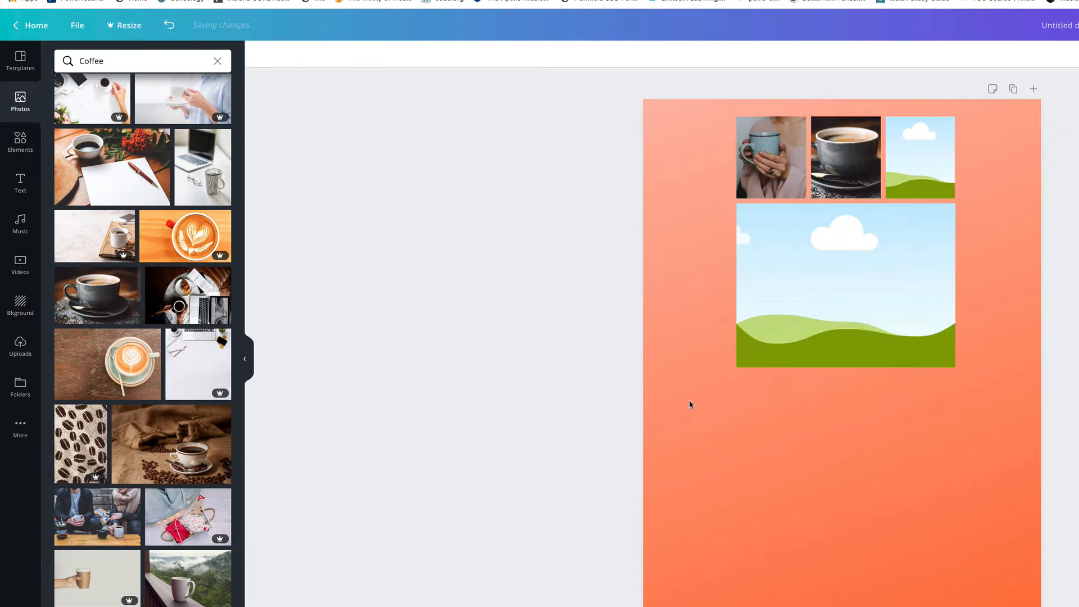
Step: Place the photo of two people holding mugs at a table into the grid's large frame
{"action": "left_click", "coordinate": [100, 527]}
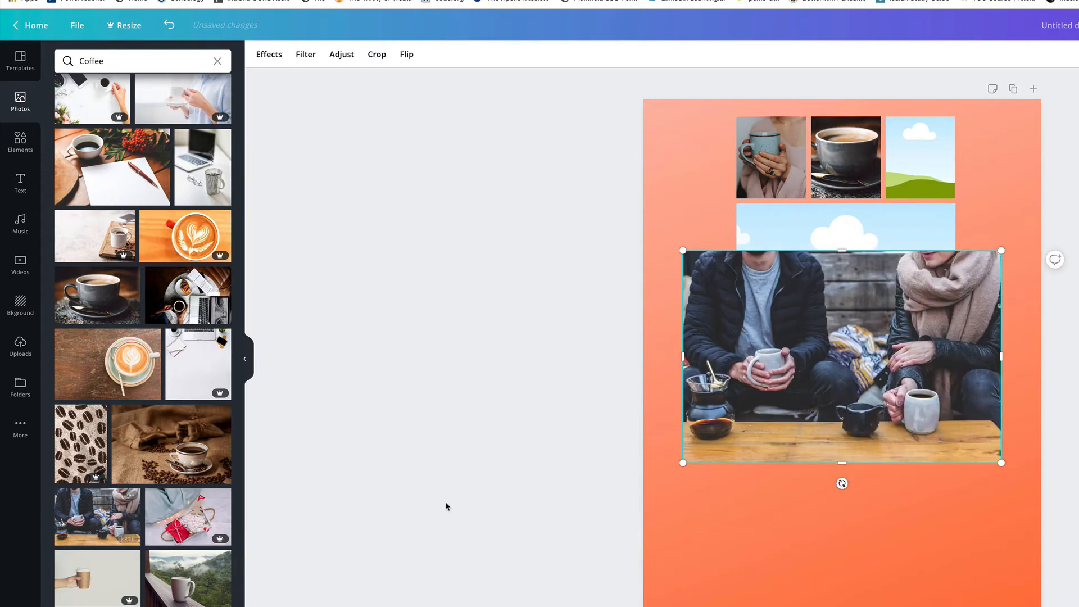
{"action": "left_click_drag", "start_coordinate": [854, 341], "coordinate": [858, 258]}
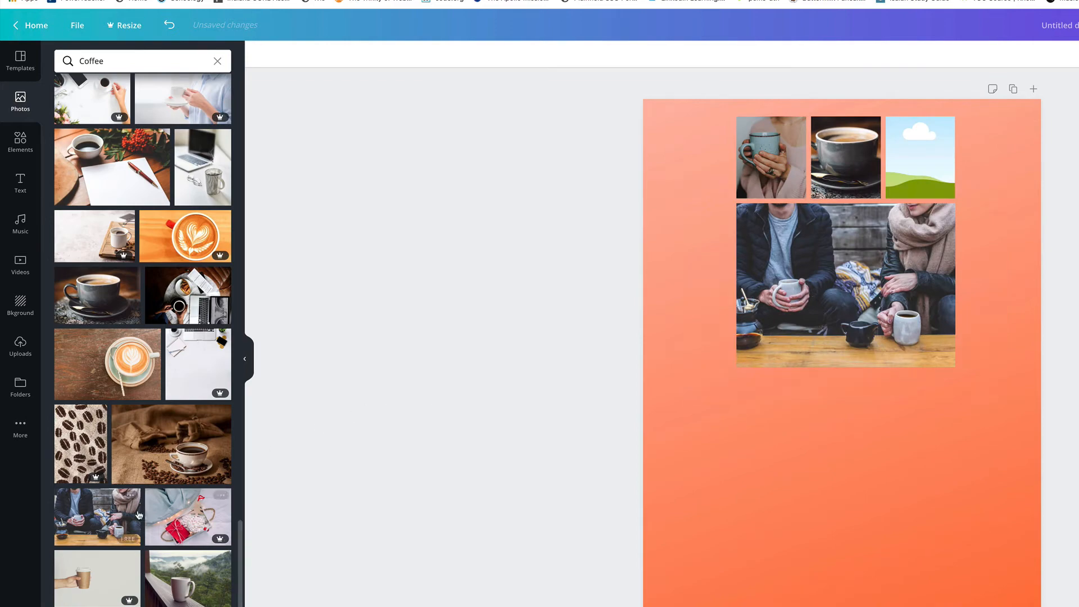
Step: Place the open book with teal mug photo into the top-right frame of the grid
{"action": "scroll", "coordinate": [138, 515], "scroll_direction": "down", "scroll_amount": 6}
{"action": "scroll", "coordinate": [139, 514], "scroll_direction": "down", "scroll_amount": 7}
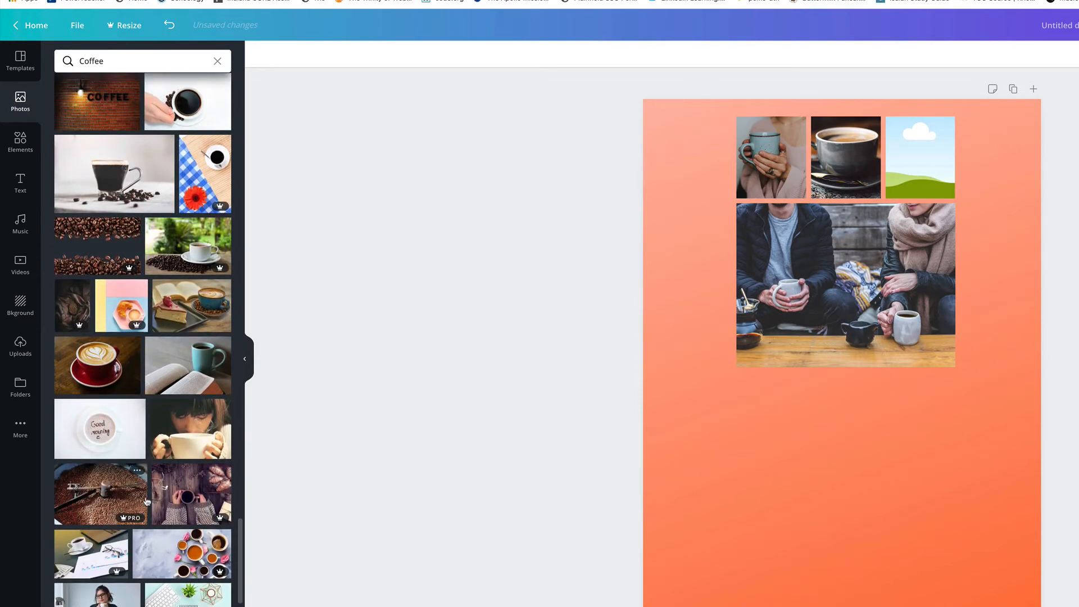
{"action": "left_click", "coordinate": [188, 360]}
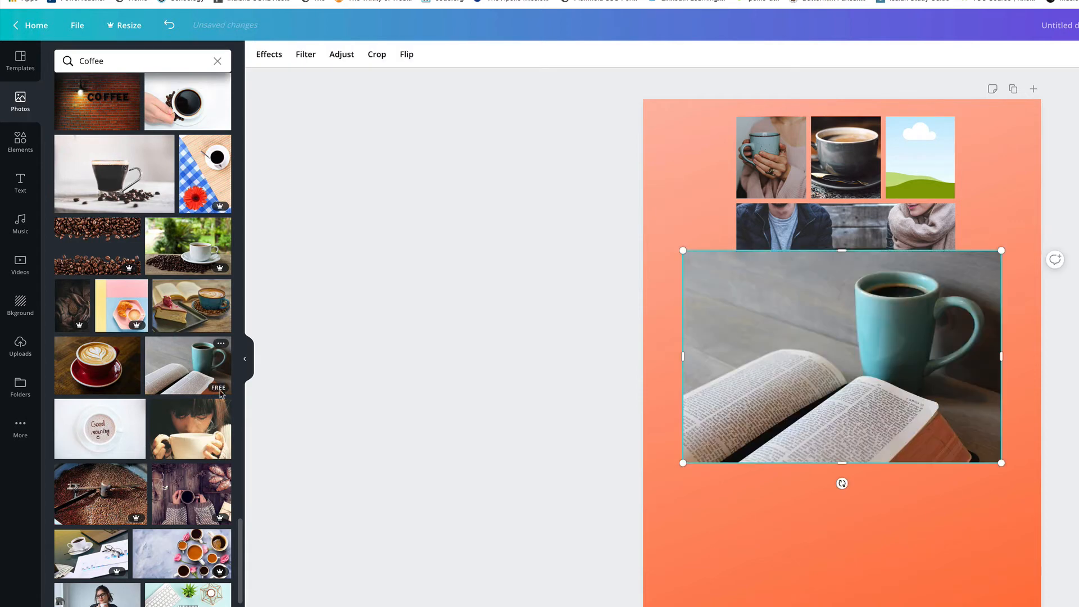
{"action": "left_click_drag", "start_coordinate": [817, 346], "coordinate": [919, 158]}
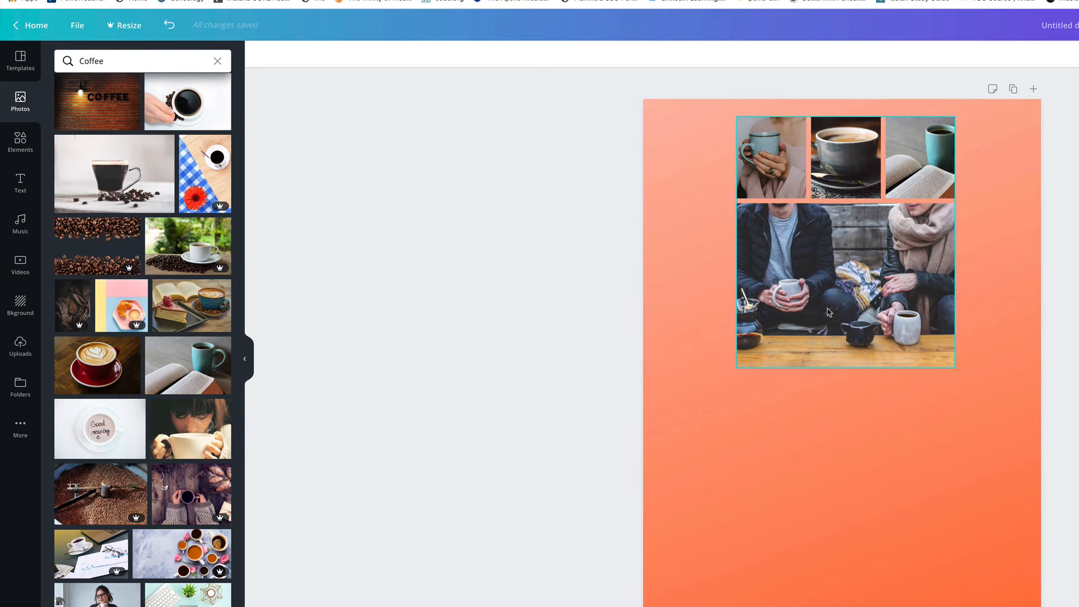
Step: Set the saturation of the large frame's photo to -10
{"action": "left_click", "coordinate": [845, 254]}
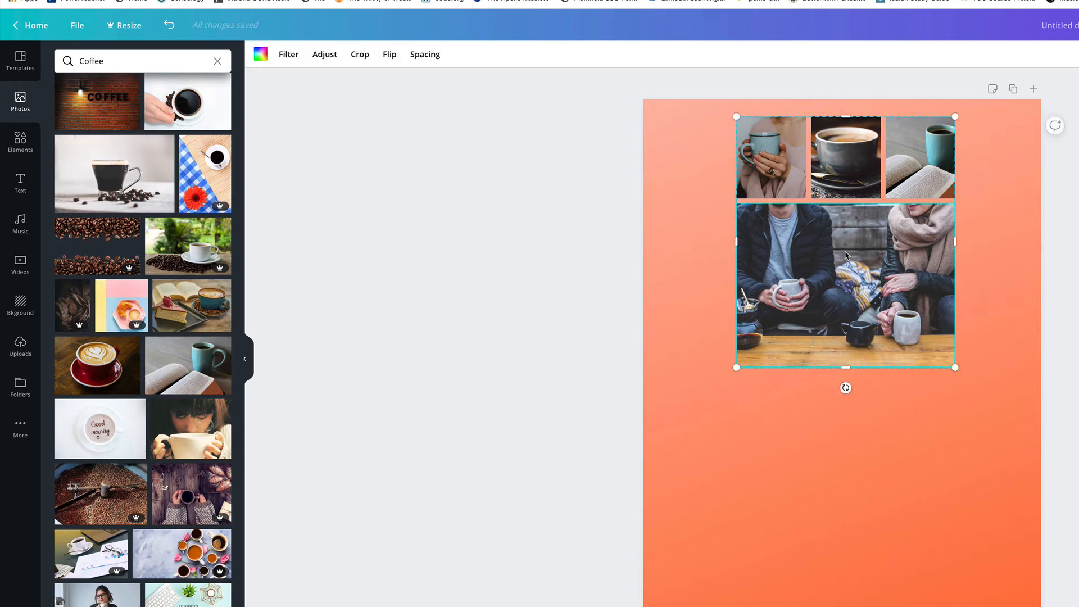
{"action": "left_click", "coordinate": [325, 55]}
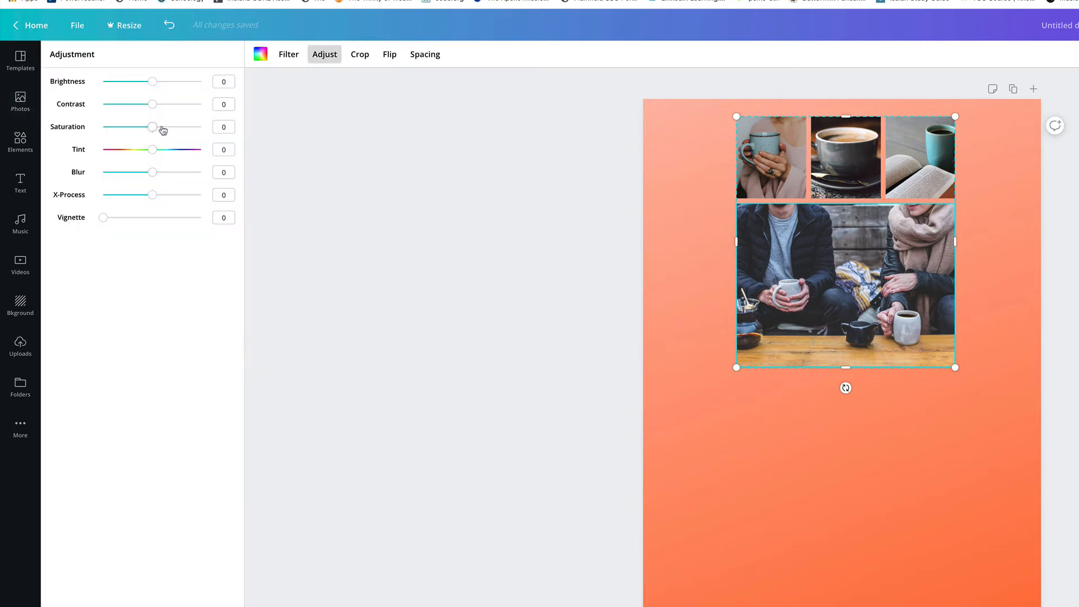
{"action": "left_click_drag", "start_coordinate": [149, 128], "coordinate": [74, 129]}
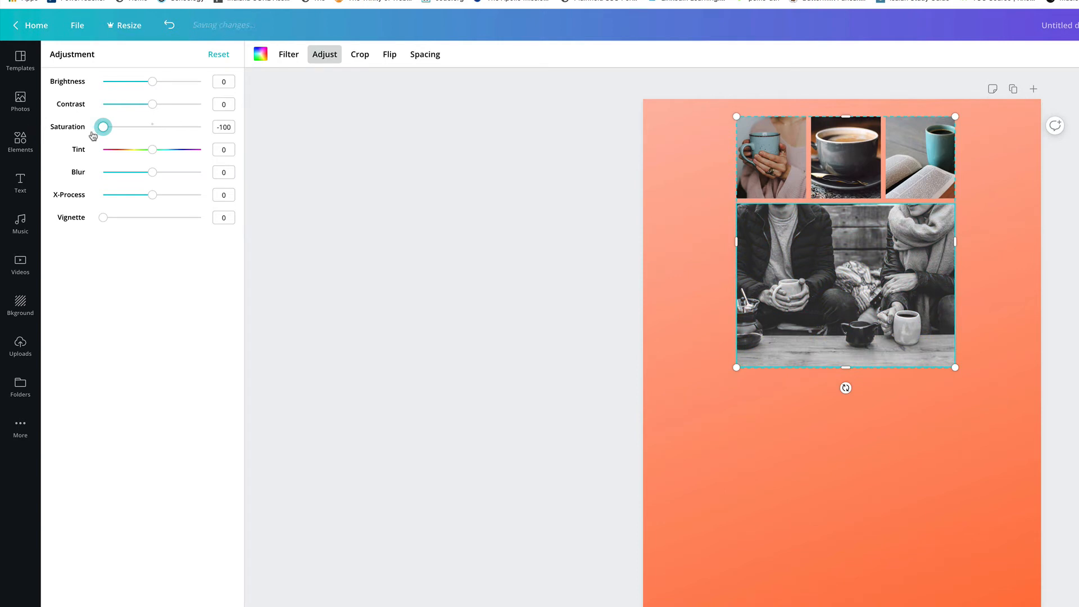
{"action": "left_click_drag", "start_coordinate": [101, 129], "coordinate": [147, 138]}
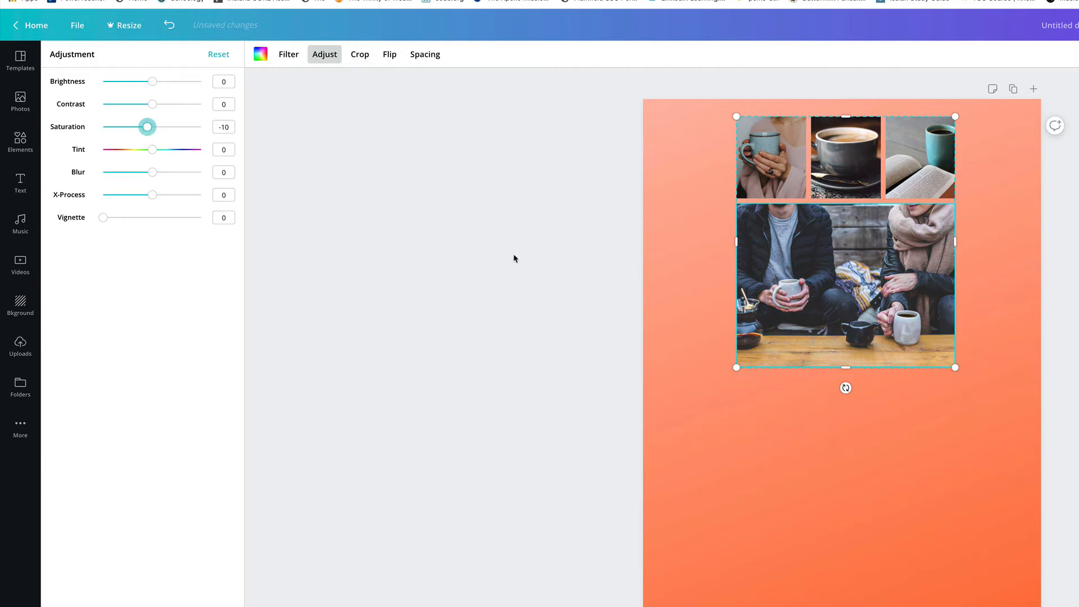
{"action": "left_click", "coordinate": [467, 253]}
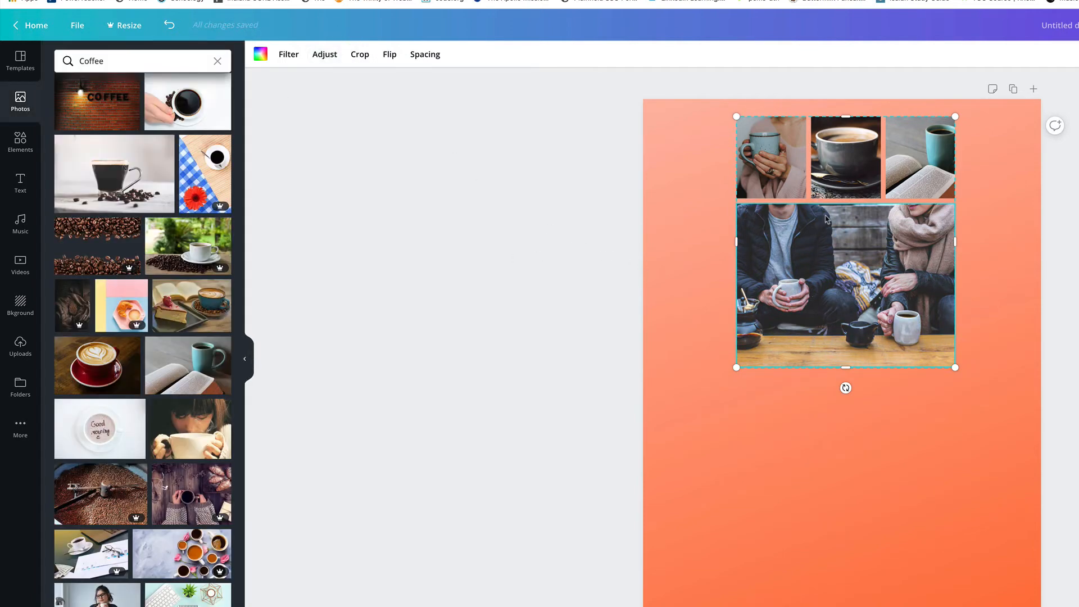
Step: Enlarge and reposition the people-with-mugs photo inside the large frame
{"action": "double_click", "coordinate": [863, 258]}
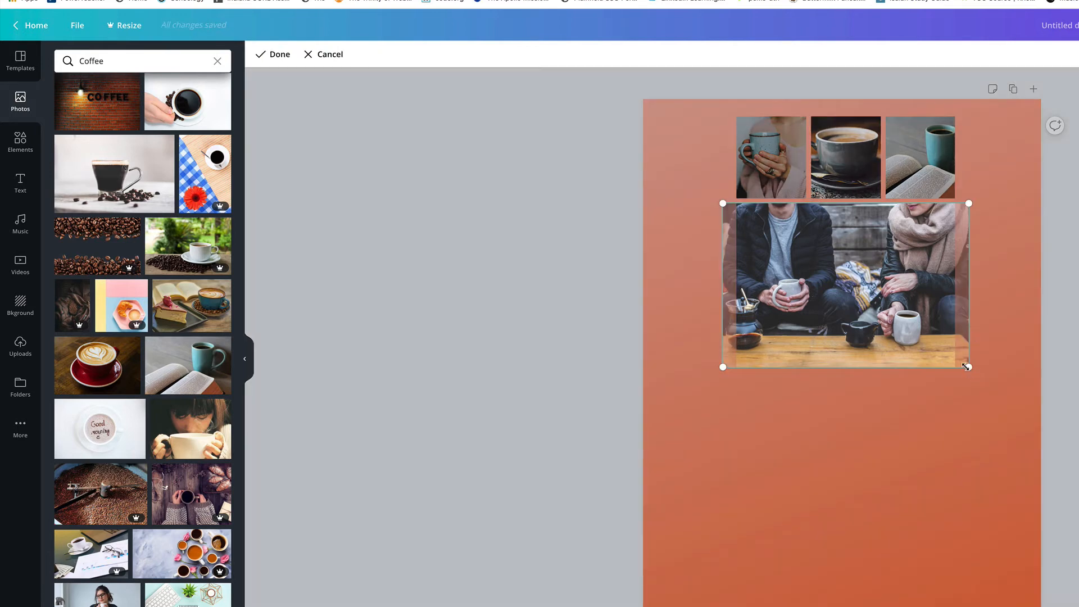
{"action": "left_click_drag", "start_coordinate": [969, 367], "coordinate": [961, 388]}
{"action": "left_click_drag", "start_coordinate": [899, 419], "coordinate": [926, 376]}
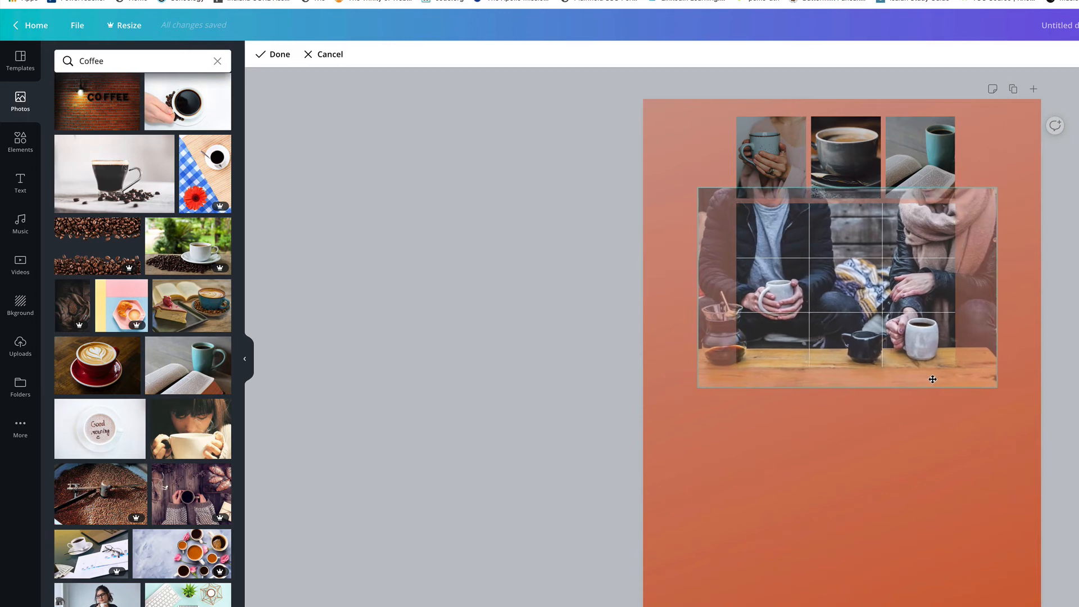
{"action": "left_click_drag", "start_coordinate": [961, 380], "coordinate": [969, 379]}
{"action": "left_click_drag", "start_coordinate": [959, 379], "coordinate": [935, 385]}
{"action": "left_click", "coordinate": [916, 448]}
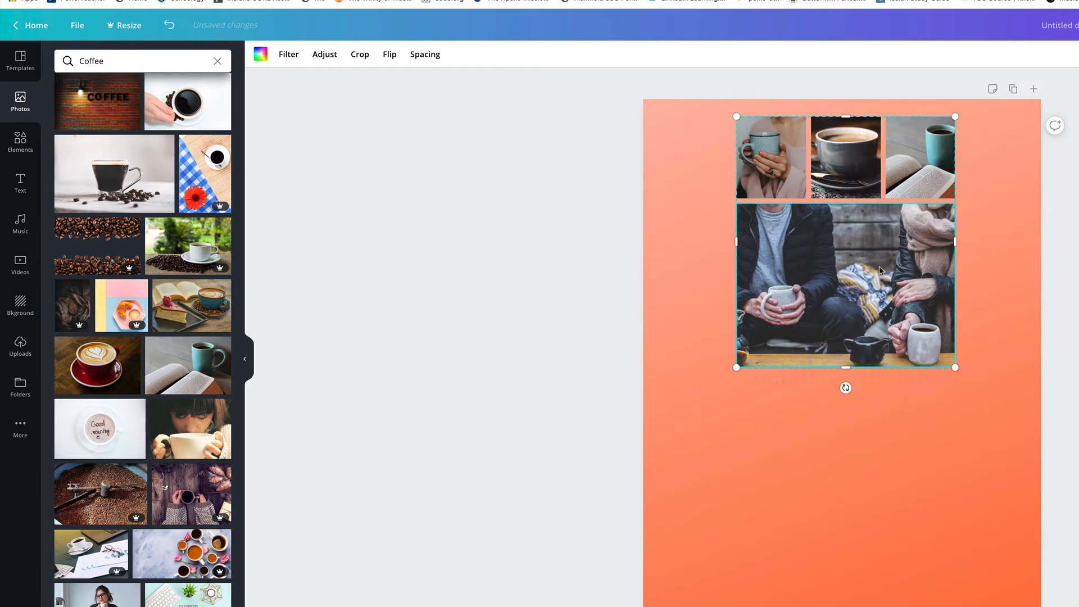
Step: Enlarge and reposition the blue mug photo inside the top-left frame
{"action": "double_click", "coordinate": [777, 168]}
{"action": "double_click", "coordinate": [771, 167]}
{"action": "double_click", "coordinate": [780, 178]}
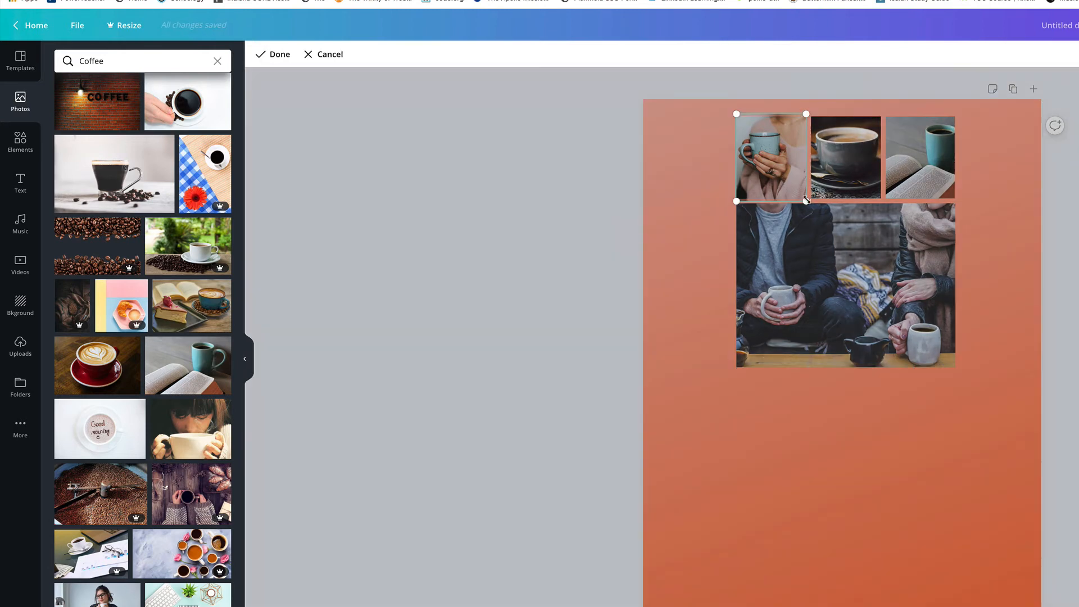
{"action": "left_click_drag", "start_coordinate": [807, 201], "coordinate": [831, 233]}
{"action": "left_click_drag", "start_coordinate": [800, 179], "coordinate": [774, 169]}
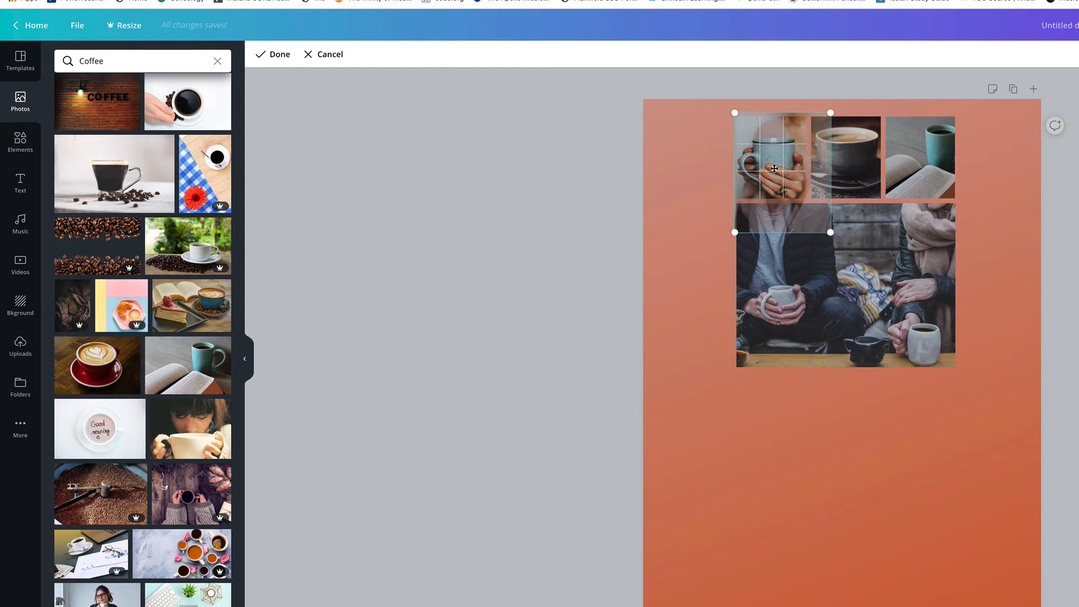
{"action": "left_click", "coordinate": [706, 172]}
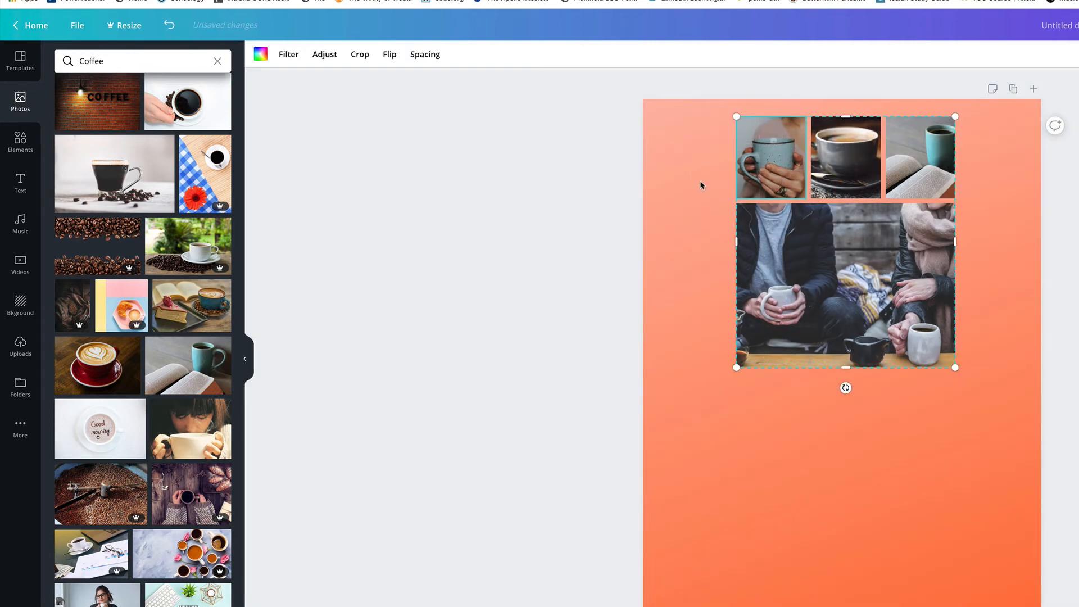
{"action": "left_click", "coordinate": [700, 185]}
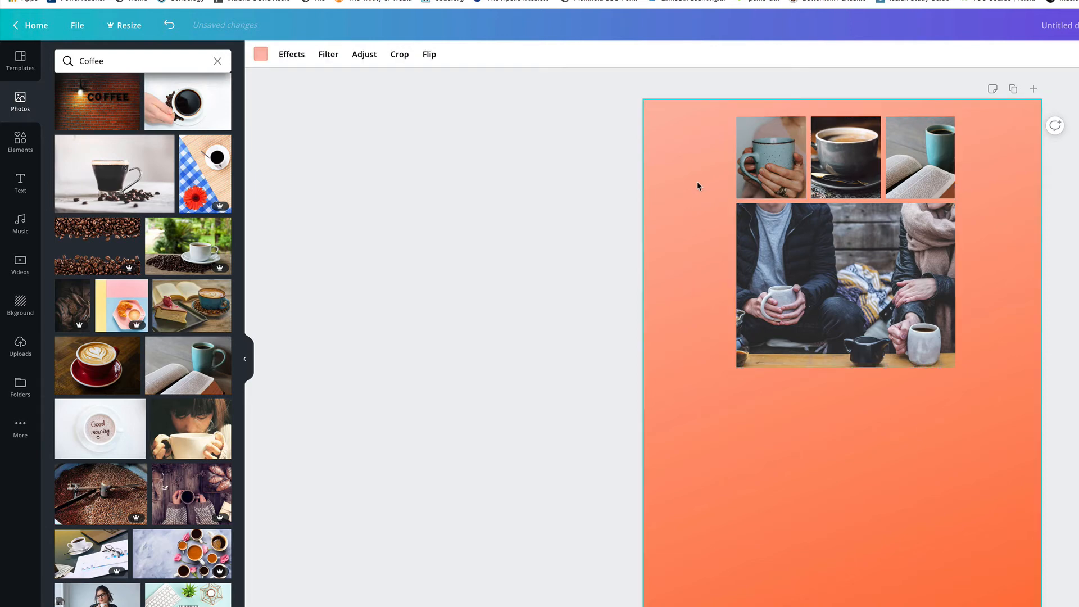
{"action": "left_click", "coordinate": [850, 178]}
{"action": "double_click", "coordinate": [851, 173]}
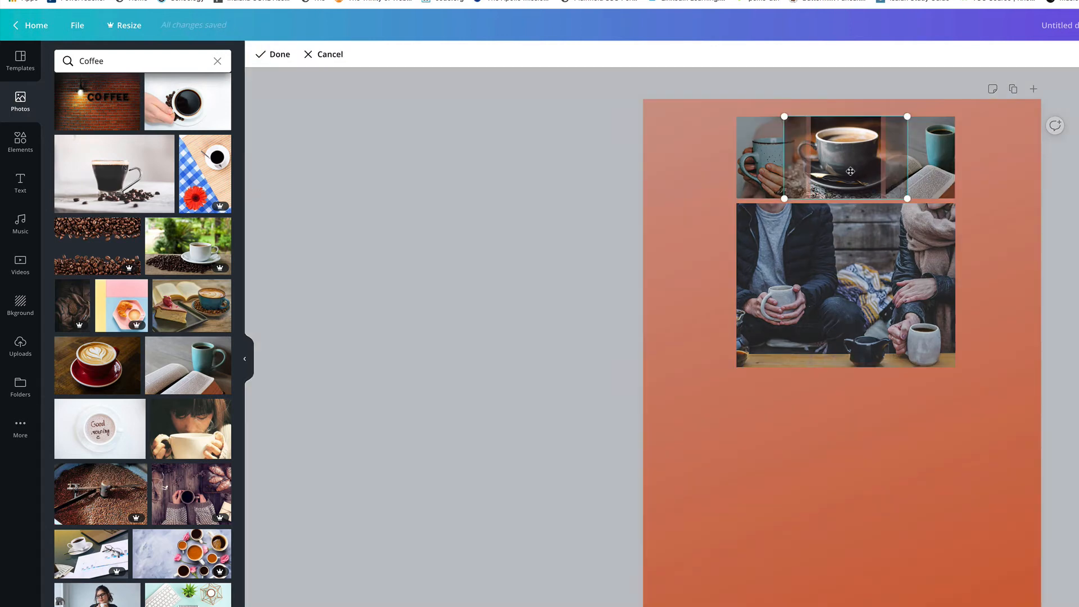
{"action": "left_click", "coordinate": [671, 188]}
{"action": "left_click", "coordinate": [680, 303]}
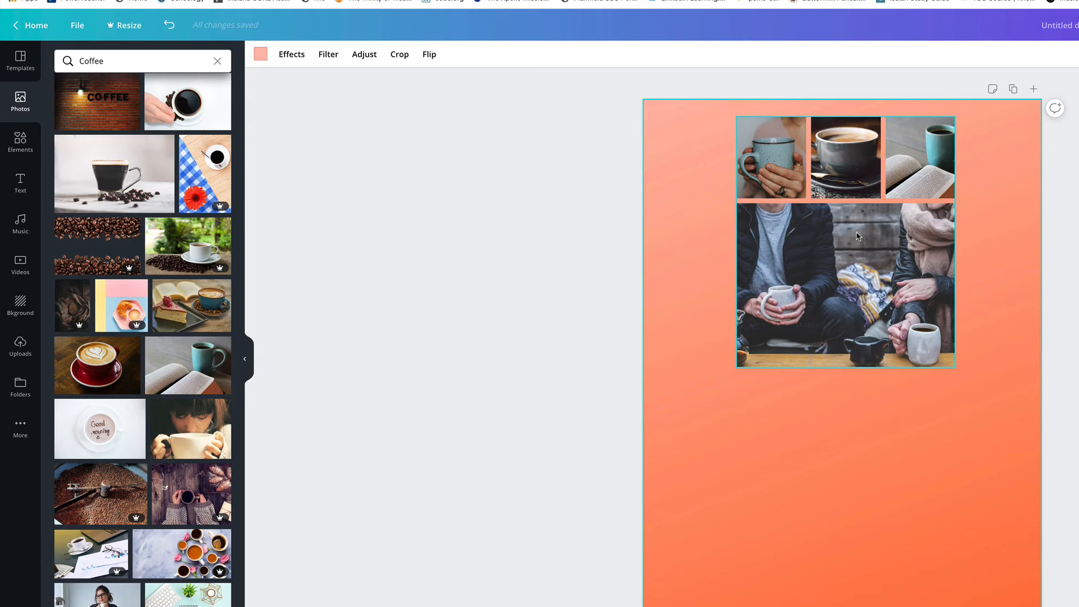
Step: Add a letter A frame from the Frames elements and fit it below the large photo of the grid
{"action": "left_click", "coordinate": [20, 143]}
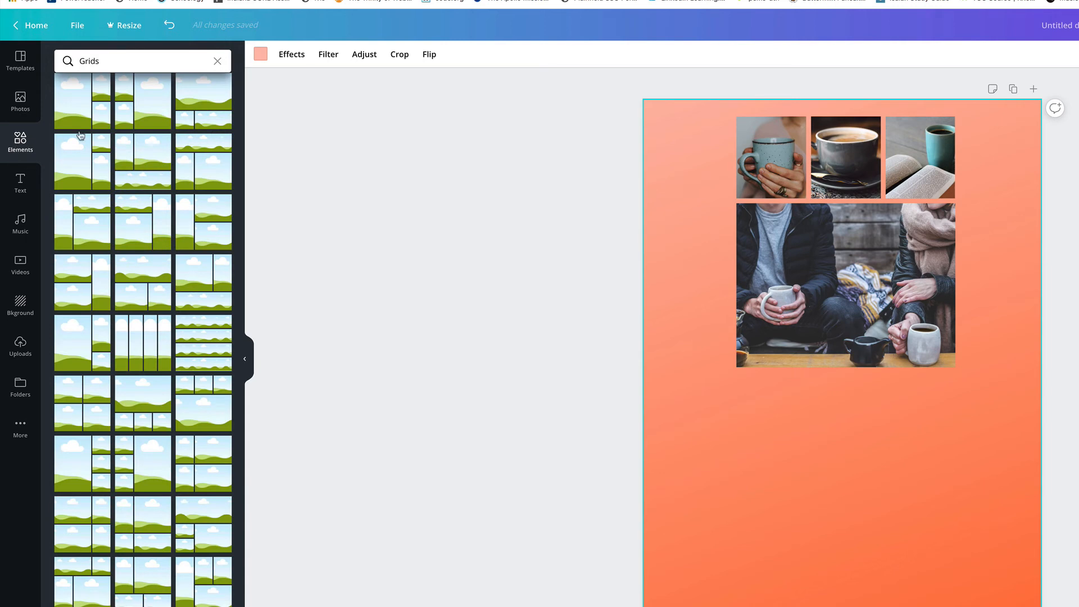
{"action": "left_click", "coordinate": [217, 62]}
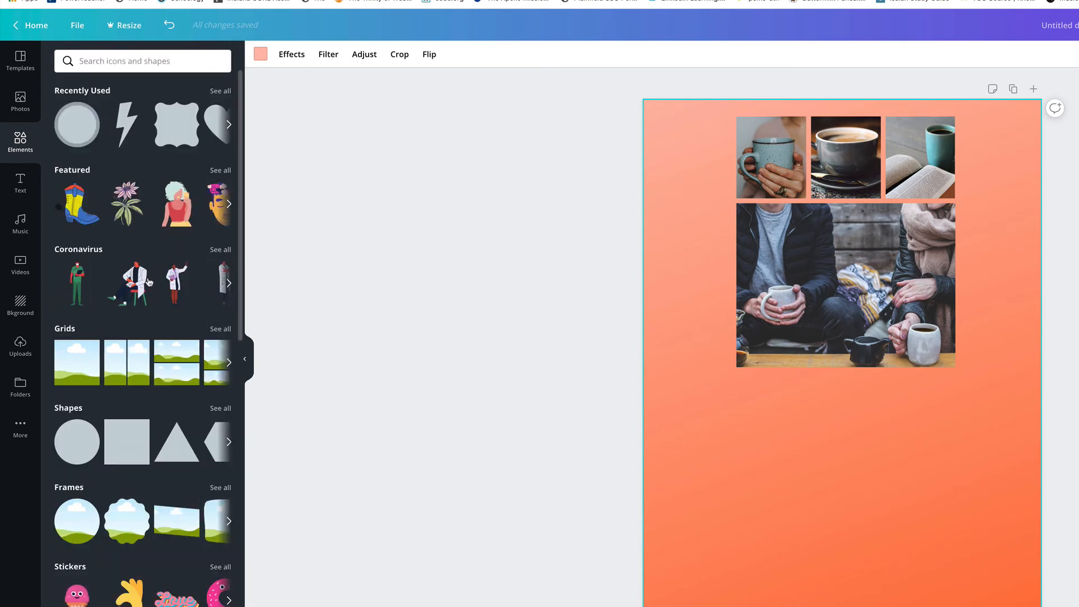
{"action": "scroll", "coordinate": [156, 315], "scroll_direction": "down", "scroll_amount": 4}
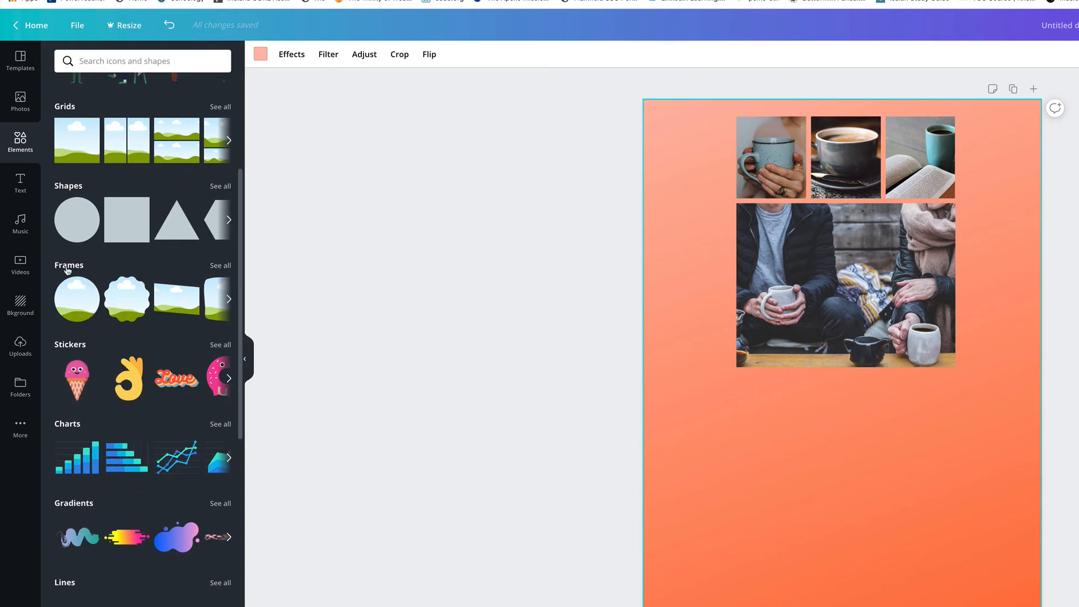
{"action": "left_click", "coordinate": [221, 266]}
{"action": "scroll", "coordinate": [191, 293], "scroll_direction": "down", "scroll_amount": 4}
{"action": "scroll", "coordinate": [192, 294], "scroll_direction": "down", "scroll_amount": 10}
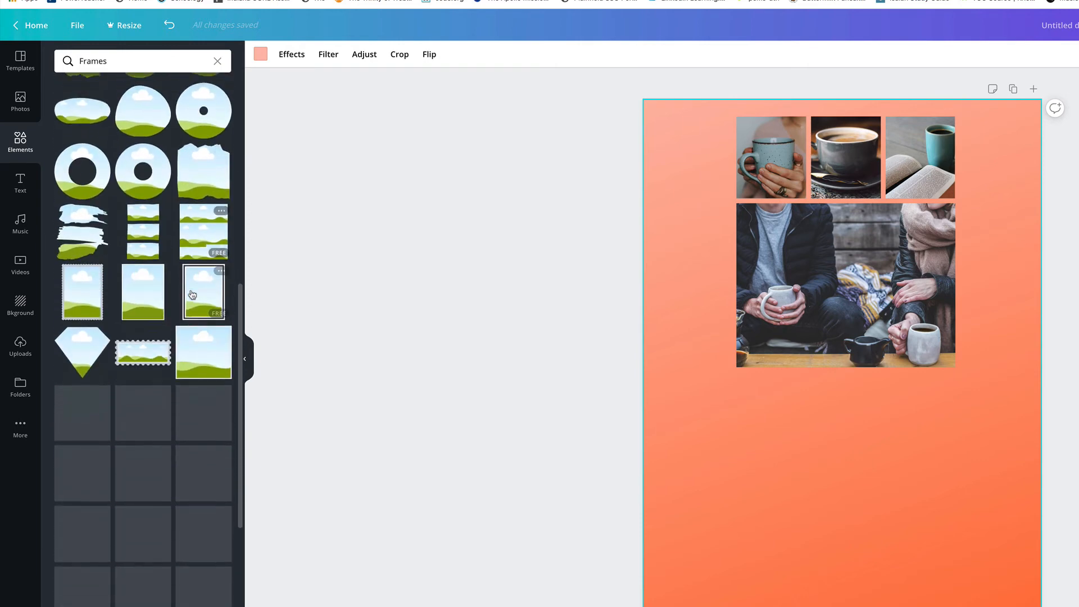
{"action": "scroll", "coordinate": [192, 293], "scroll_direction": "down", "scroll_amount": 4}
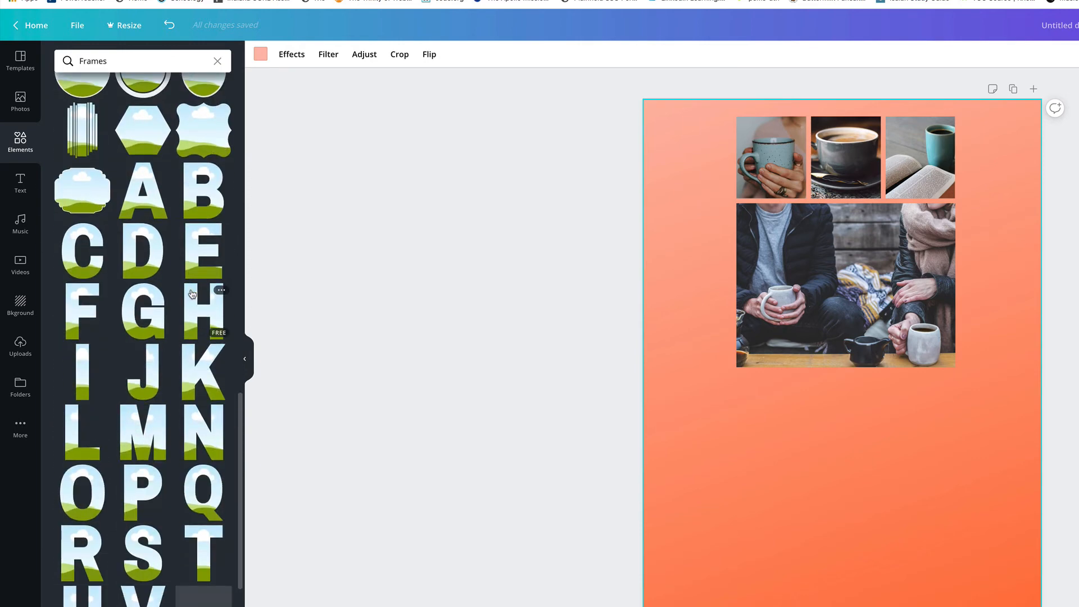
{"action": "scroll", "coordinate": [192, 294], "scroll_direction": "down", "scroll_amount": 3}
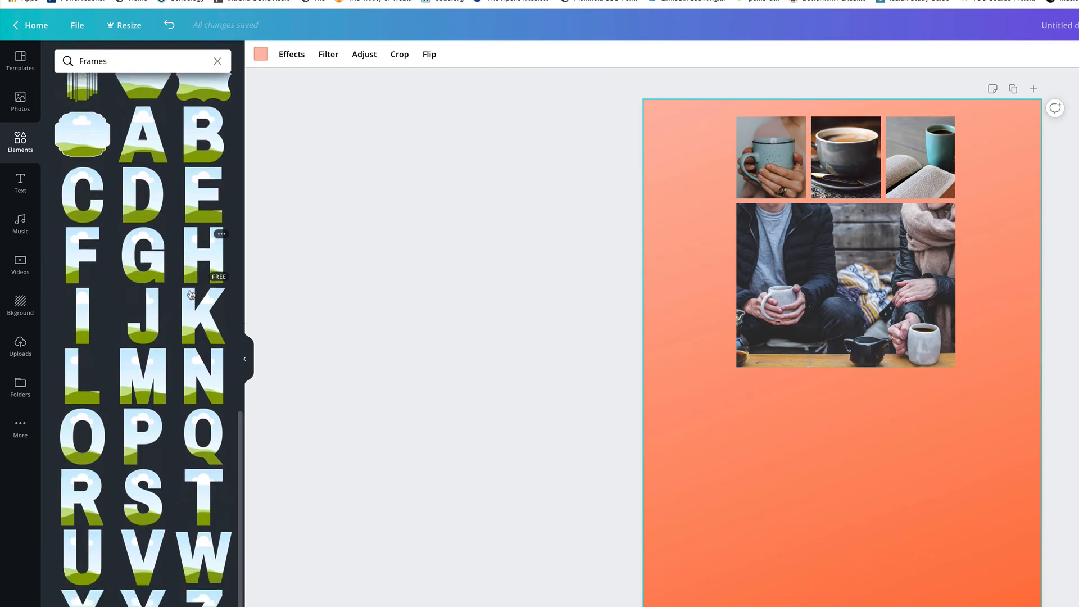
{"action": "scroll", "coordinate": [192, 295], "scroll_direction": "up", "scroll_amount": 4}
{"action": "scroll", "coordinate": [192, 294], "scroll_direction": "up", "scroll_amount": 2}
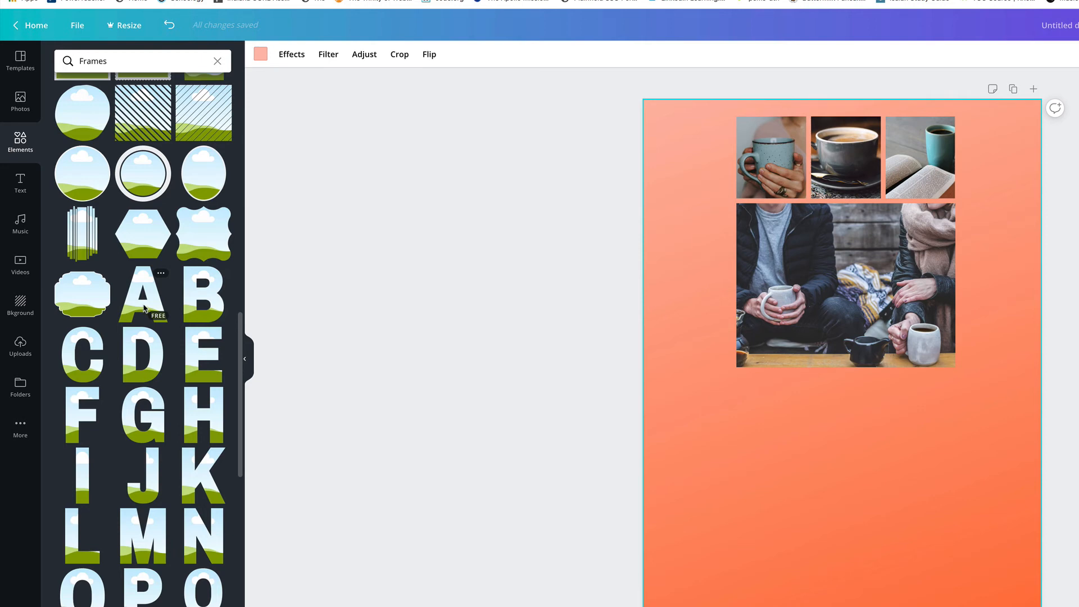
{"action": "left_click", "coordinate": [144, 308]}
{"action": "left_click_drag", "start_coordinate": [838, 418], "coordinate": [833, 522]}
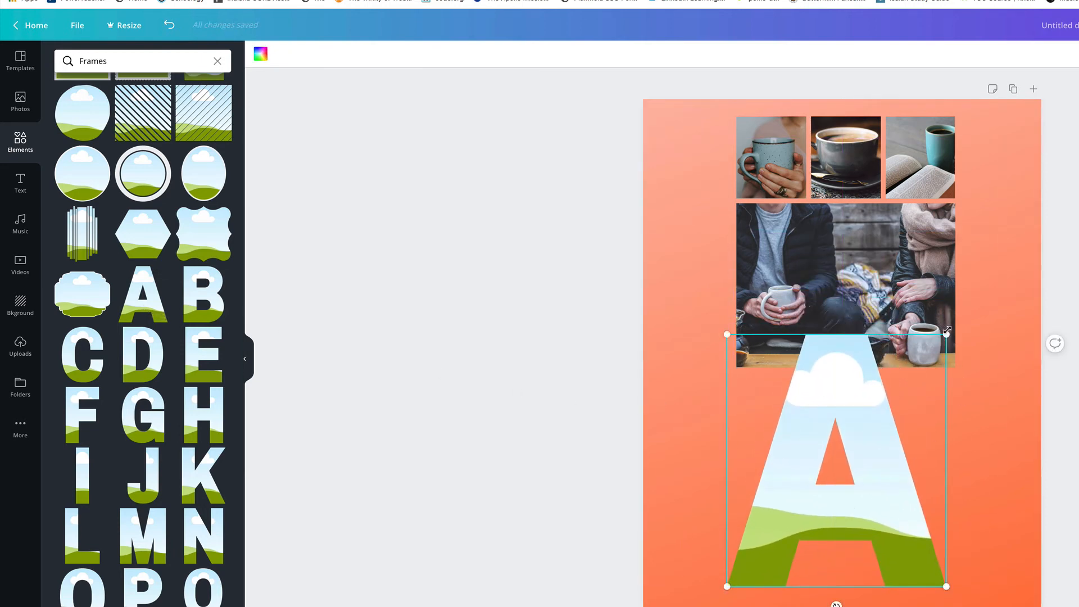
{"action": "left_click_drag", "start_coordinate": [930, 344], "coordinate": [869, 409]}
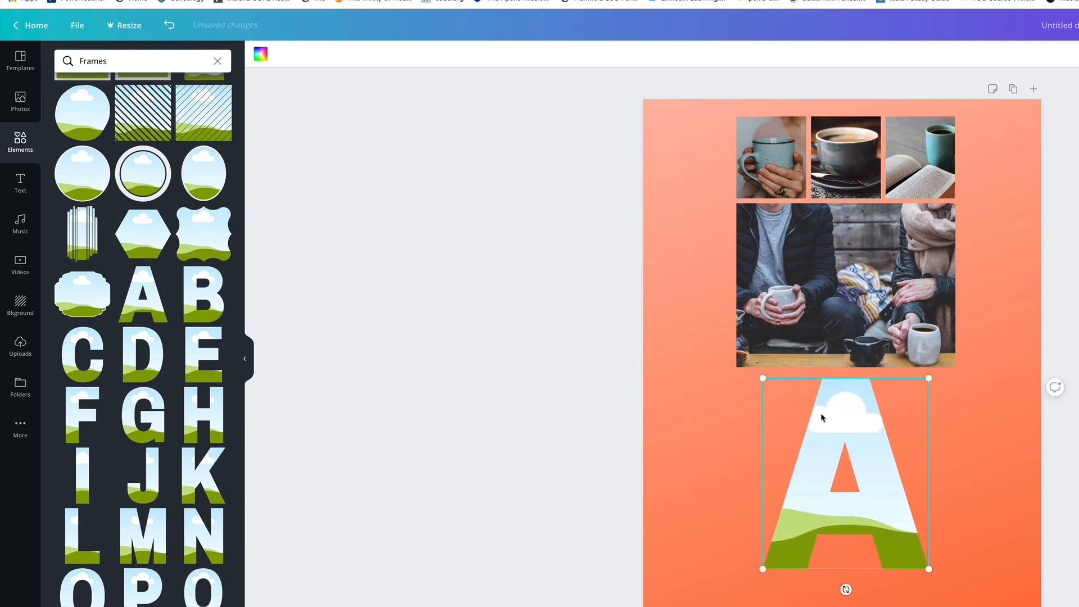
Step: Fill the letter A frame with a close-up coffee beans photo from the coffee photo results
{"action": "left_click", "coordinate": [19, 107]}
{"action": "scroll", "coordinate": [145, 374], "scroll_direction": "down", "scroll_amount": 10}
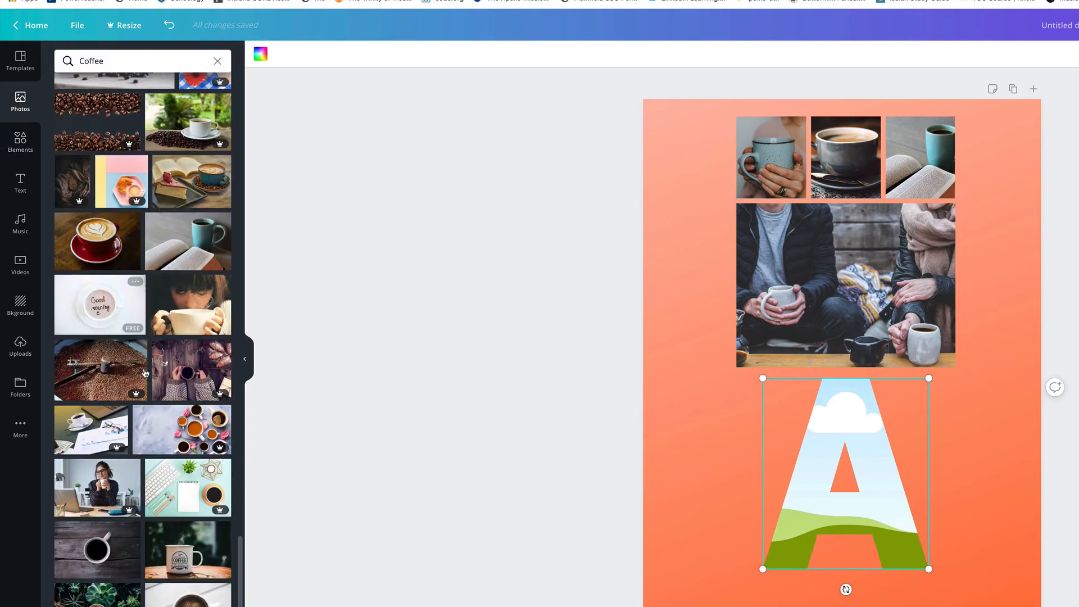
{"action": "scroll", "coordinate": [146, 374], "scroll_direction": "down", "scroll_amount": 1}
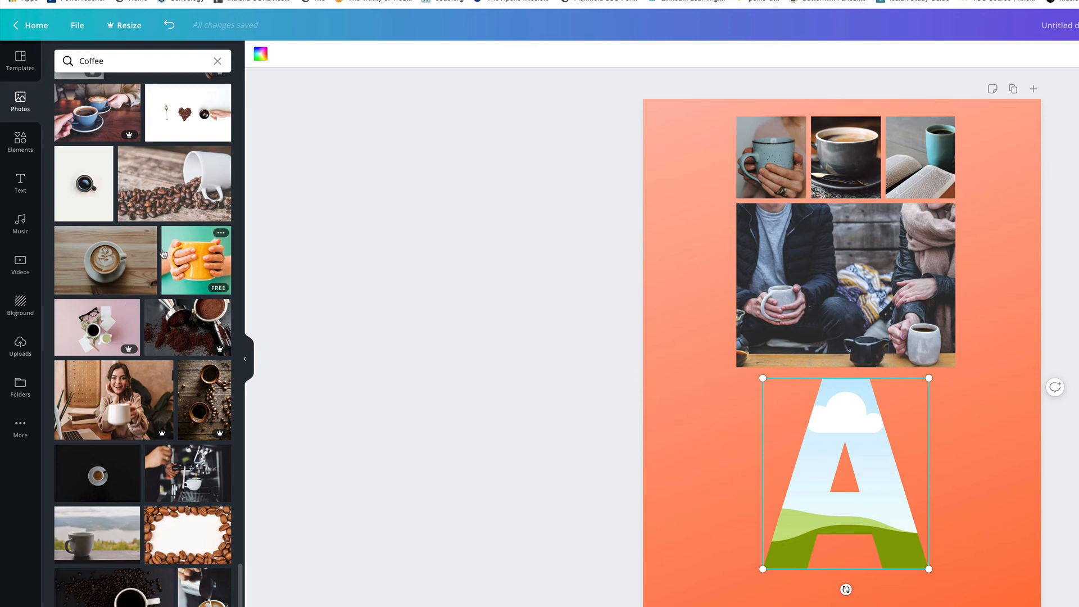
{"action": "scroll", "coordinate": [163, 254], "scroll_direction": "down", "scroll_amount": 3}
{"action": "scroll", "coordinate": [163, 253], "scroll_direction": "down", "scroll_amount": 8}
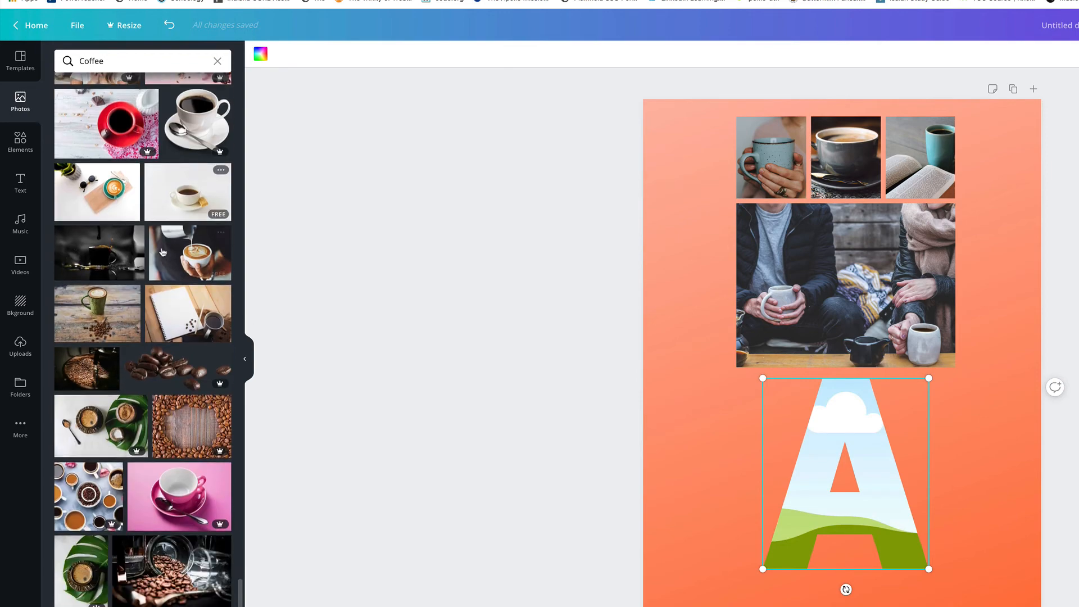
{"action": "scroll", "coordinate": [163, 251], "scroll_direction": "down", "scroll_amount": 20}
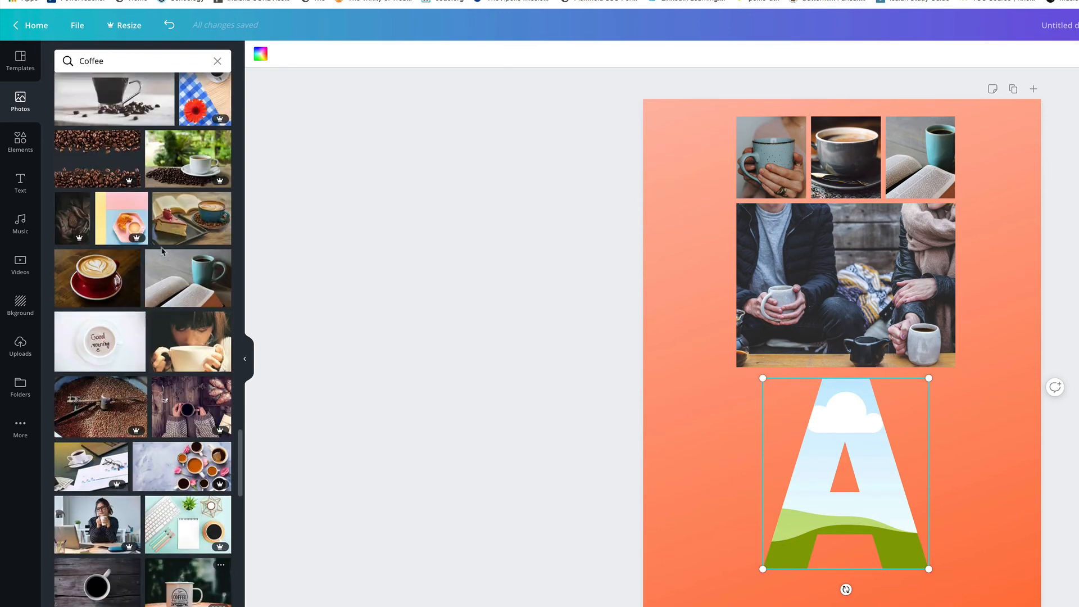
{"action": "scroll", "coordinate": [162, 251], "scroll_direction": "down", "scroll_amount": 20}
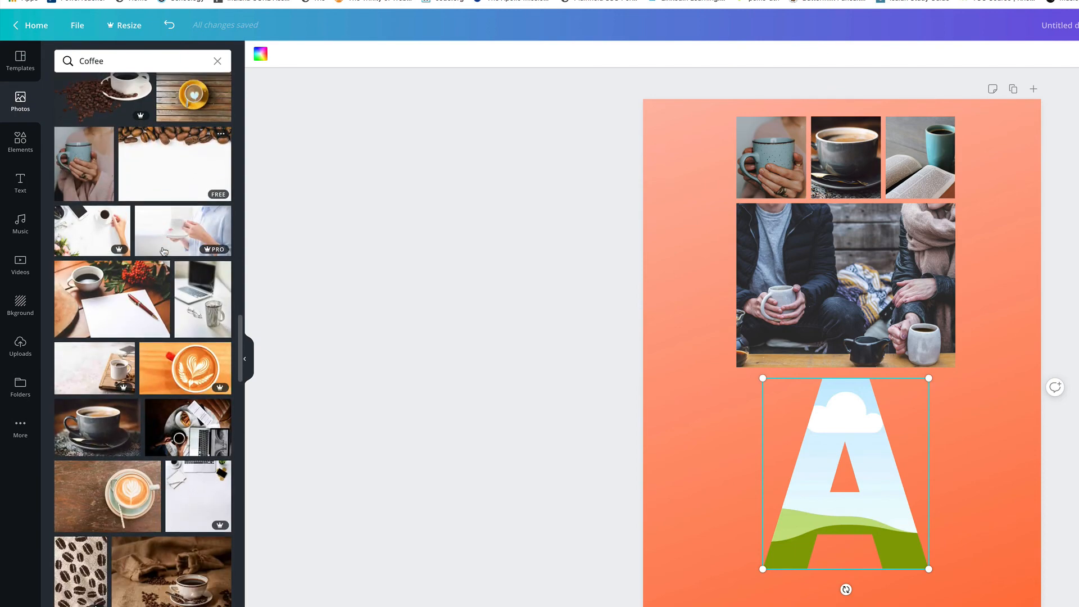
{"action": "scroll", "coordinate": [163, 252], "scroll_direction": "down", "scroll_amount": 20}
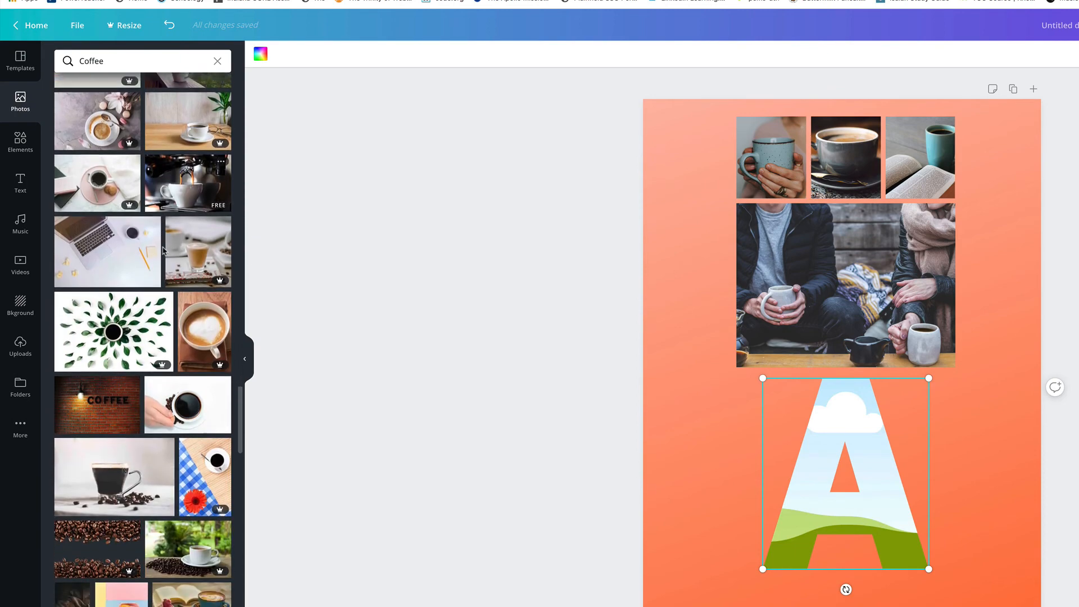
{"action": "scroll", "coordinate": [164, 251], "scroll_direction": "down", "scroll_amount": 20}
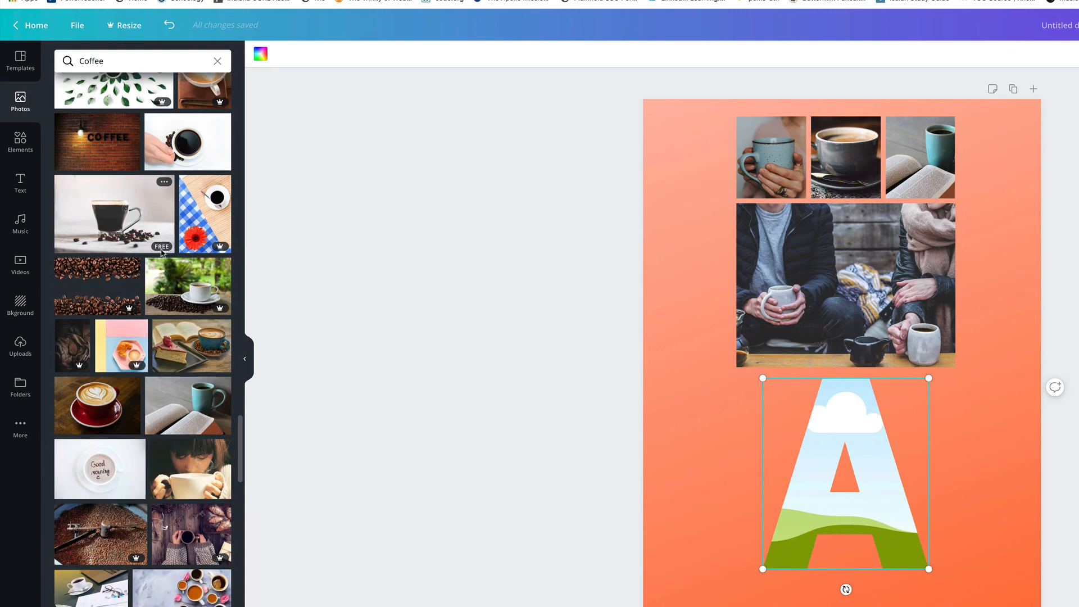
{"action": "scroll", "coordinate": [162, 253], "scroll_direction": "down", "scroll_amount": 10}
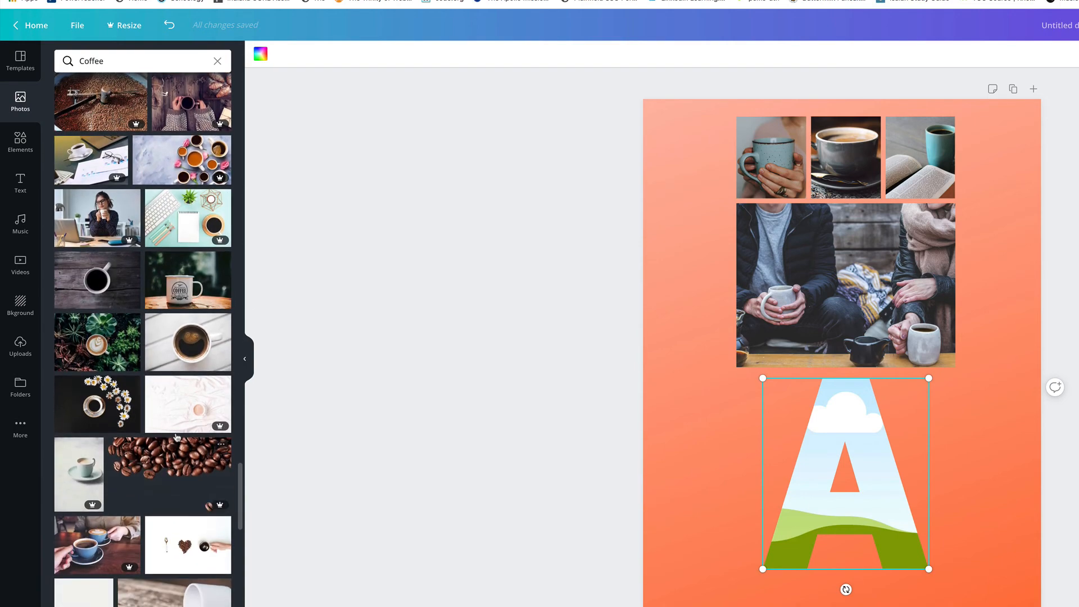
{"action": "scroll", "coordinate": [176, 440], "scroll_direction": "up", "scroll_amount": 20}
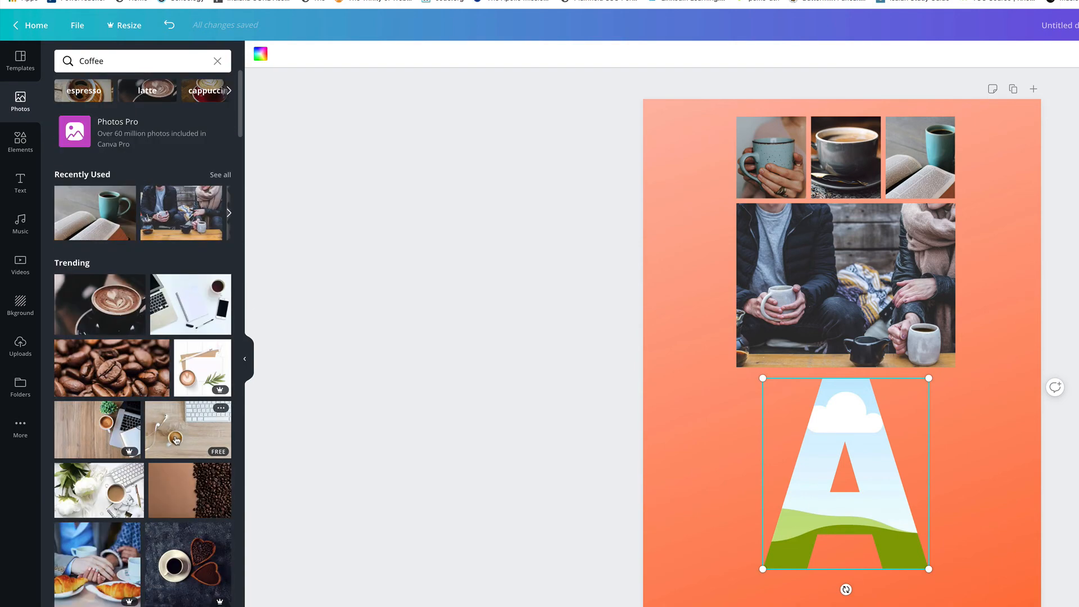
{"action": "scroll", "coordinate": [176, 439], "scroll_direction": "down", "scroll_amount": 1}
{"action": "left_click", "coordinate": [118, 332]}
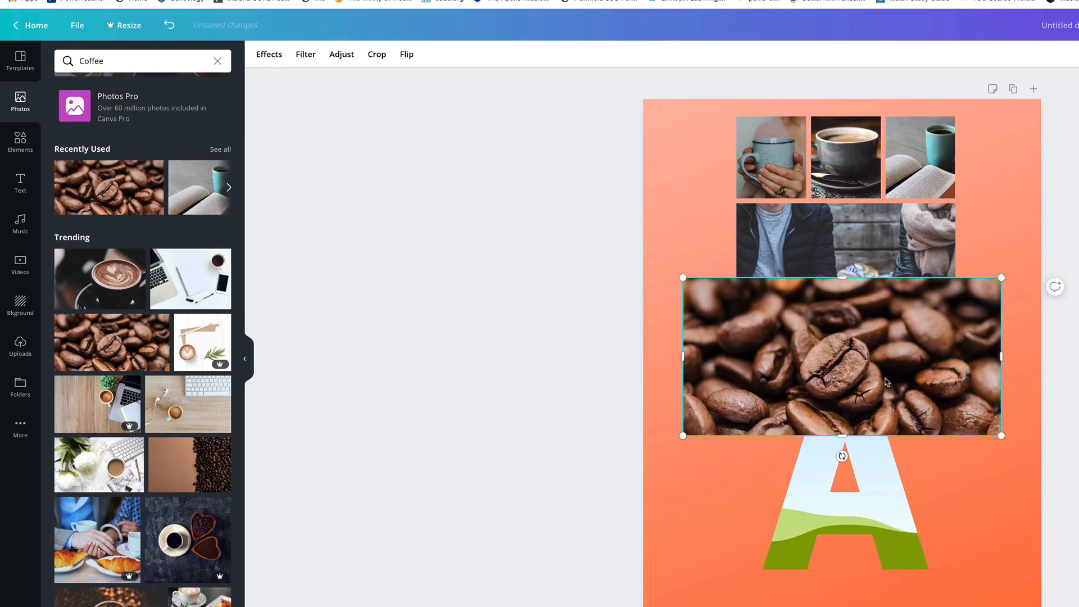
{"action": "left_click_drag", "start_coordinate": [866, 325], "coordinate": [872, 462]}
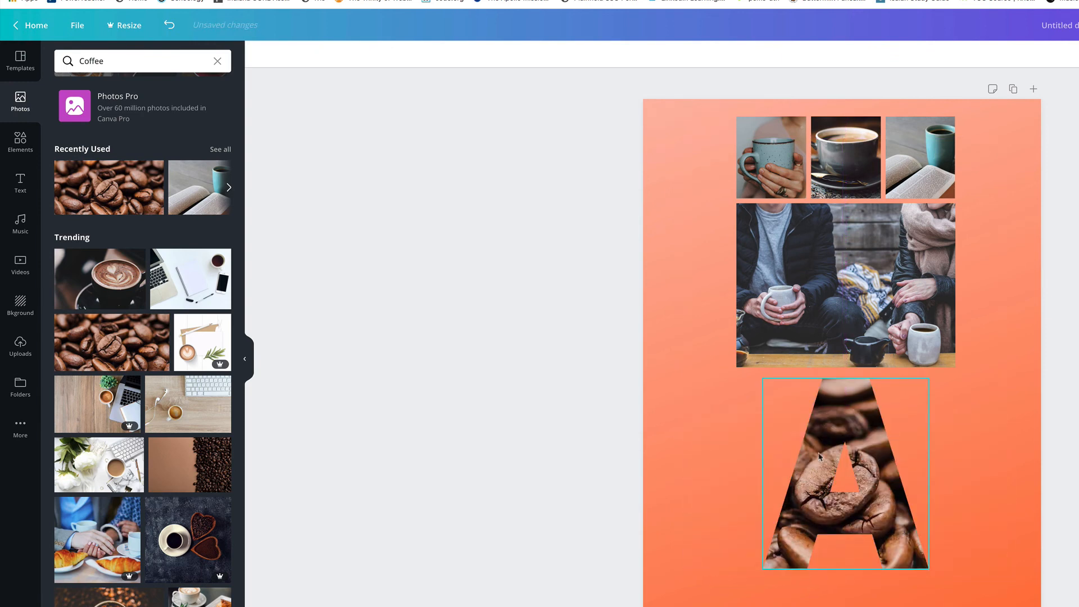
Step: Enlarge the coffee beans photo inside the letter A frame
{"action": "double_click", "coordinate": [875, 517]}
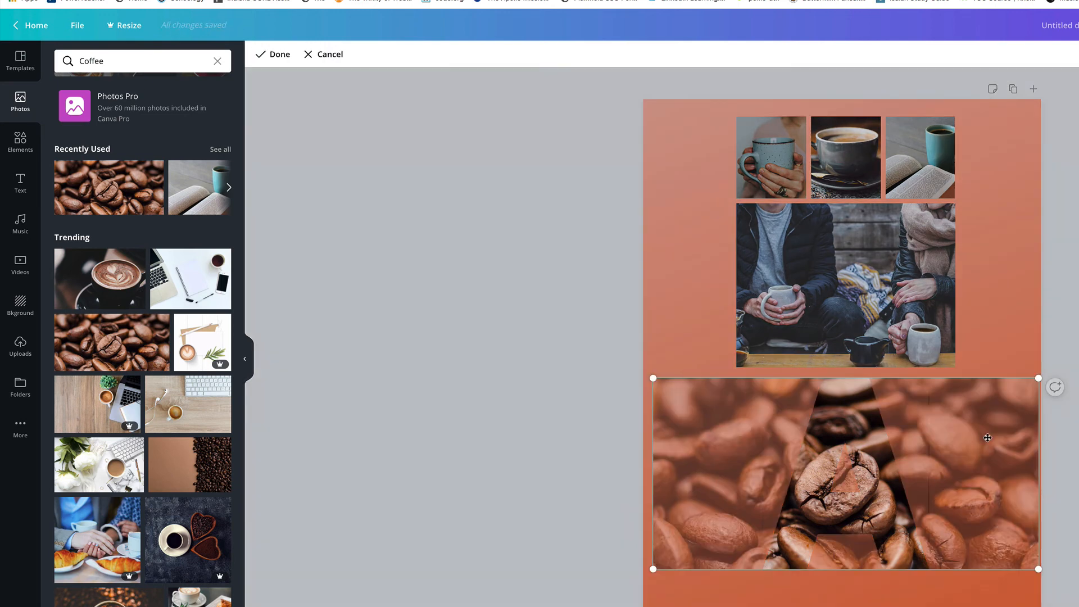
{"action": "left_click_drag", "start_coordinate": [1037, 378], "coordinate": [1055, 369]}
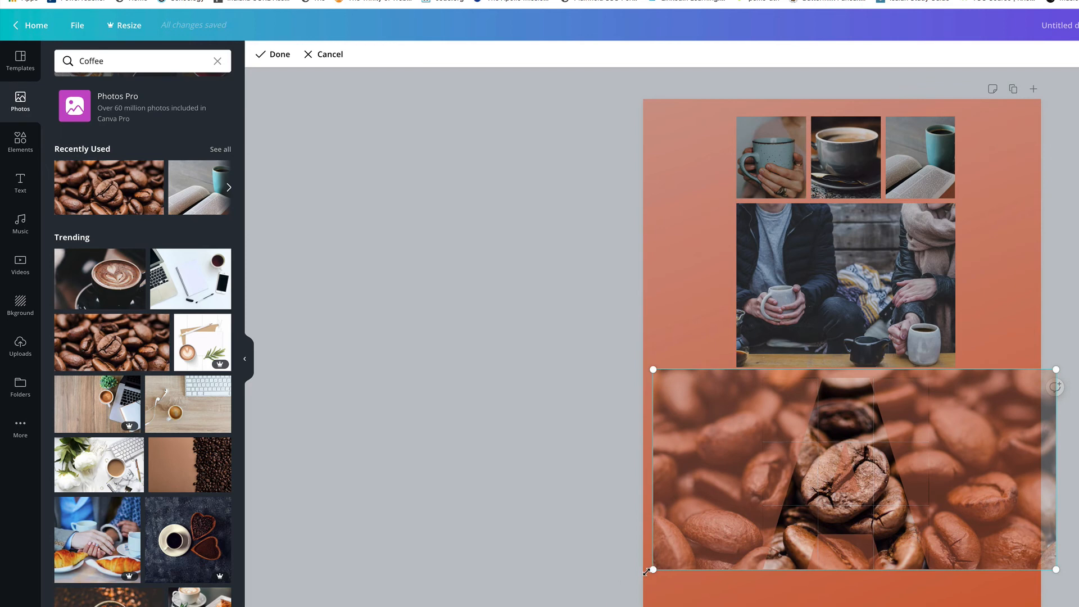
{"action": "left_click_drag", "start_coordinate": [652, 569], "coordinate": [622, 584]}
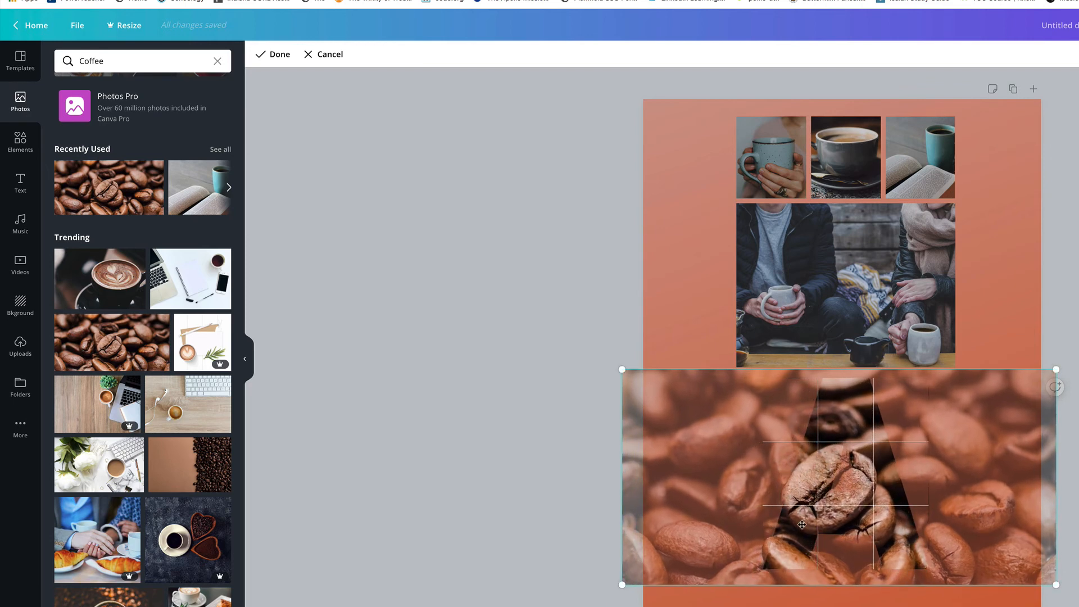
{"action": "left_click", "coordinate": [691, 356]}
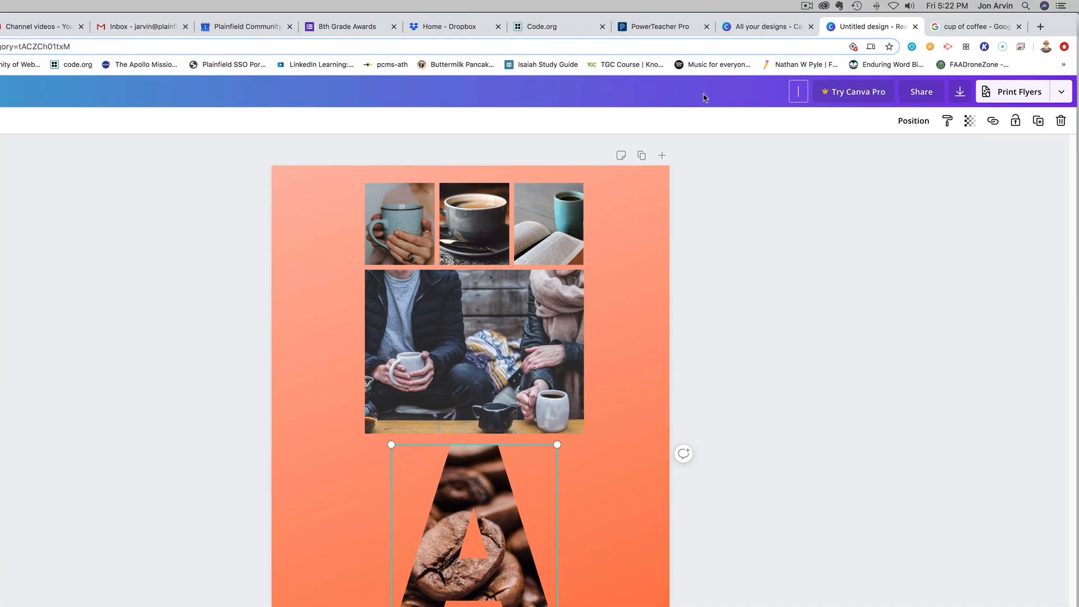
Step: Rename the design as grids and frames
{"action": "type", "text": "grids and frames"}
{"action": "key", "text": "Return"}
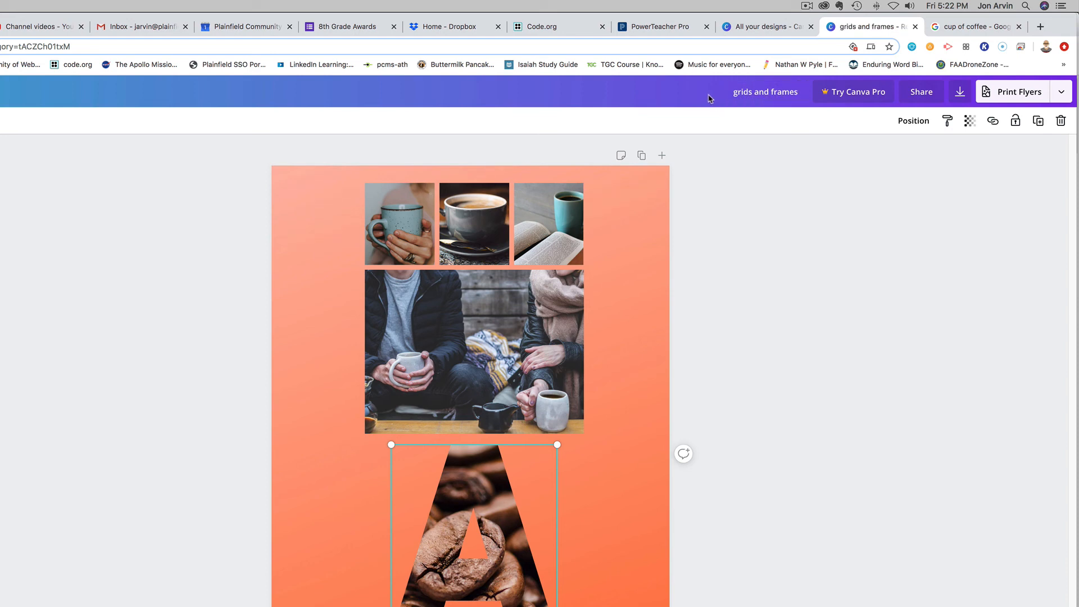
Step: Download the design as a PNG file and close the print offer
{"action": "left_click", "coordinate": [959, 94]}
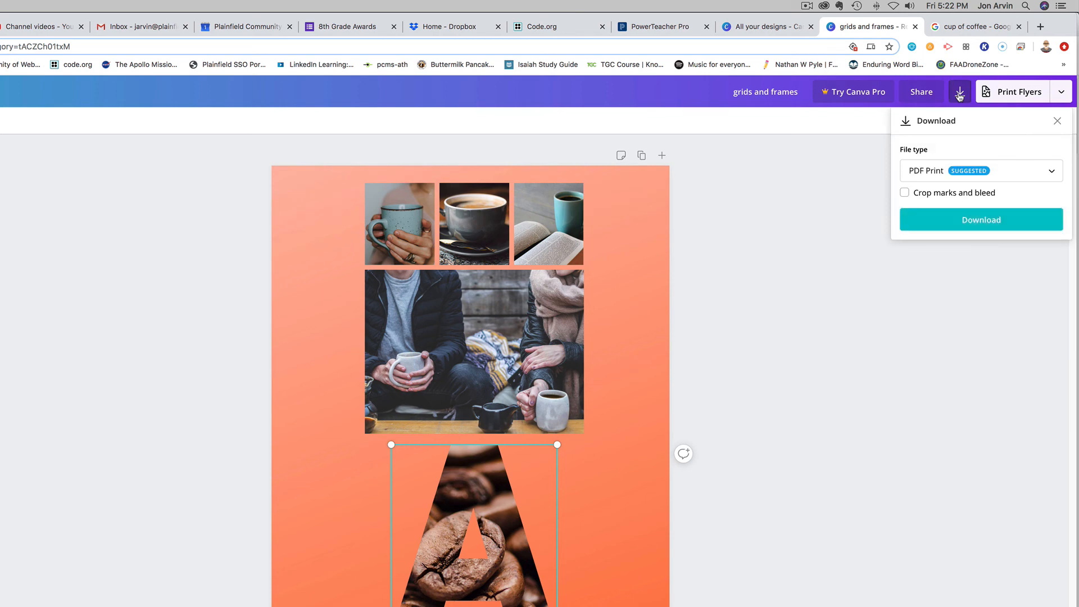
{"action": "left_click", "coordinate": [989, 176]}
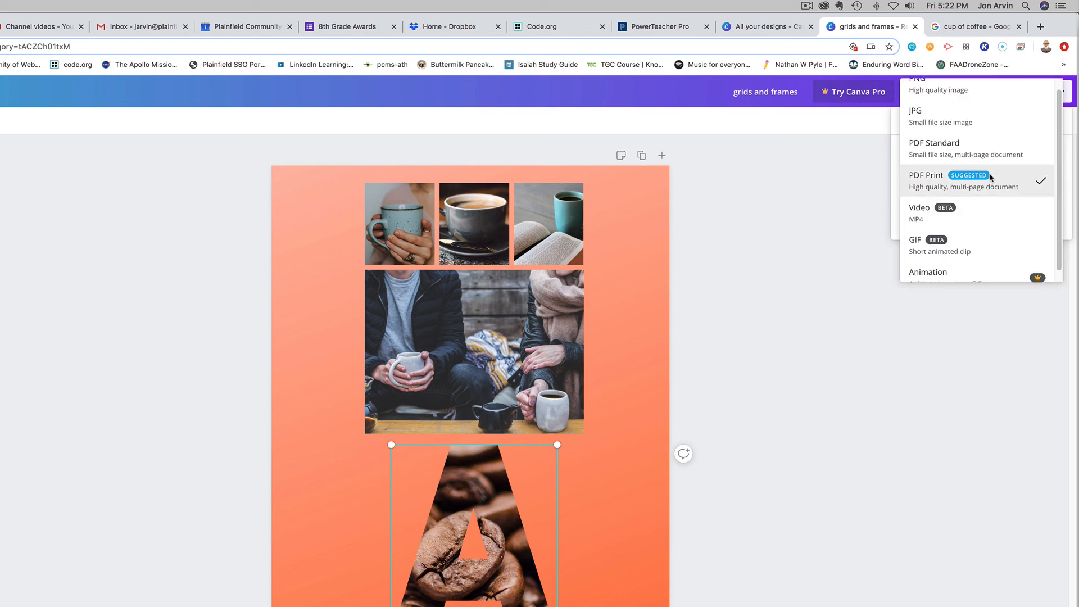
{"action": "left_click", "coordinate": [955, 93]}
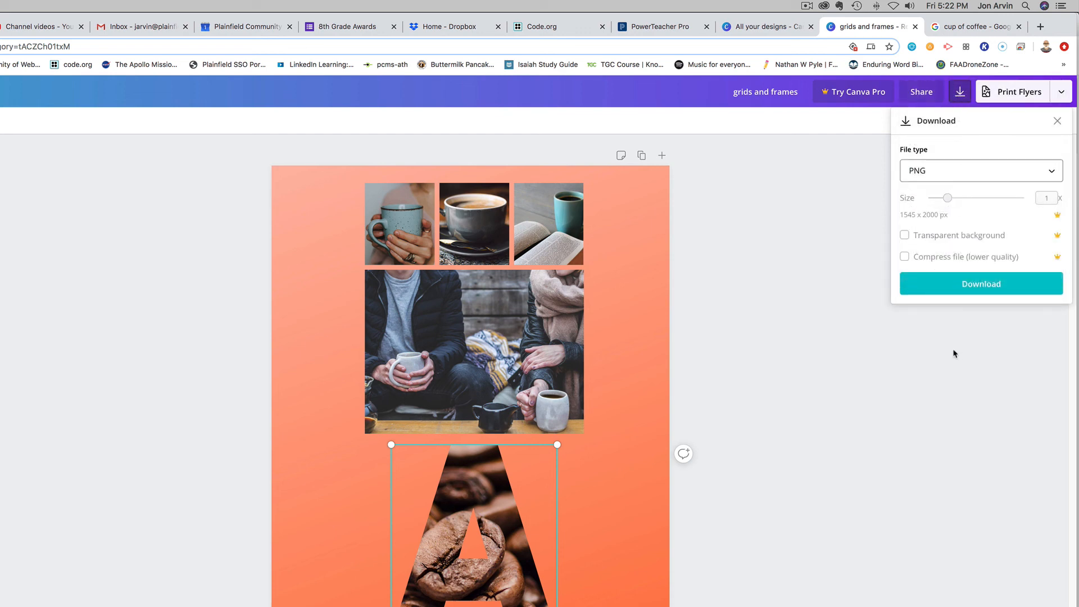
{"action": "left_click", "coordinate": [979, 293]}
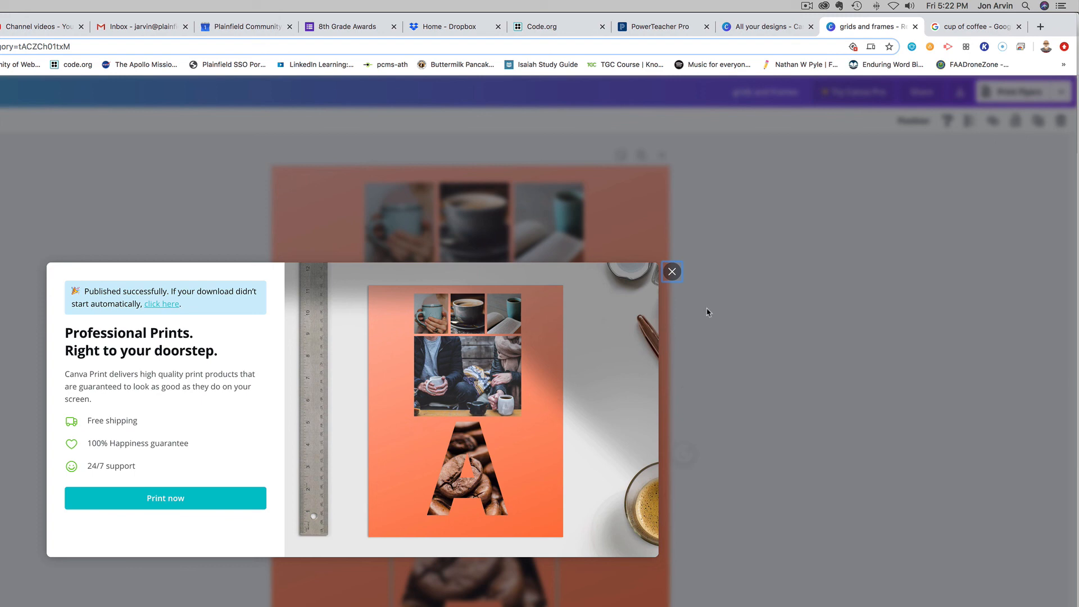
{"action": "left_click", "coordinate": [671, 272]}
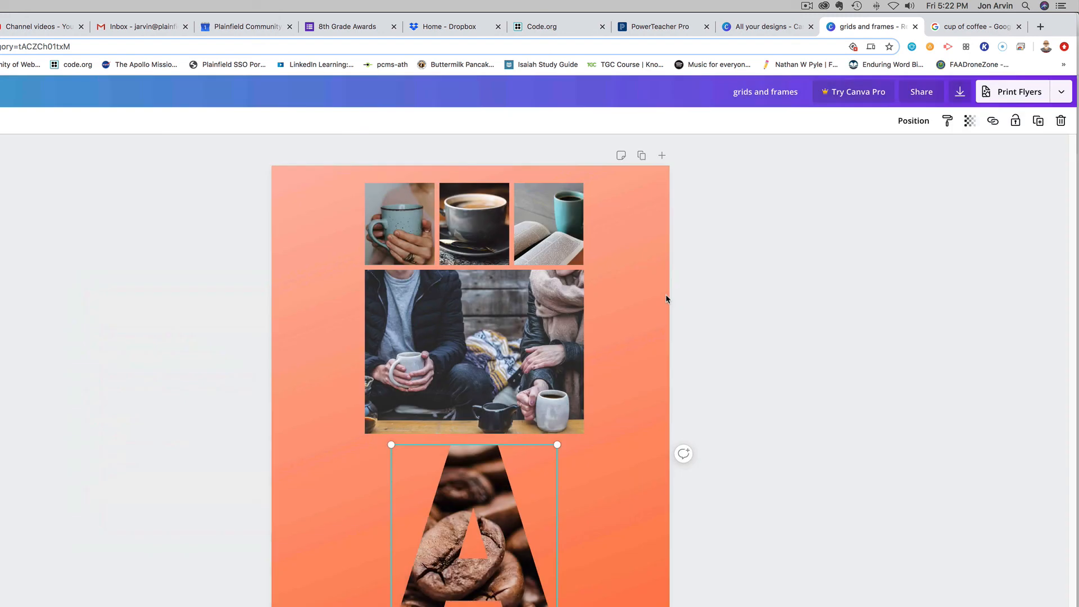